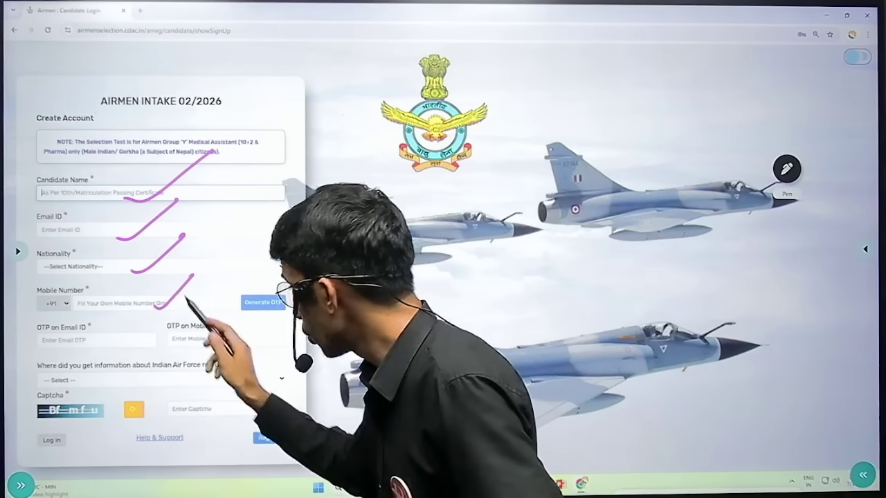
drag(56, 342, 114, 316)
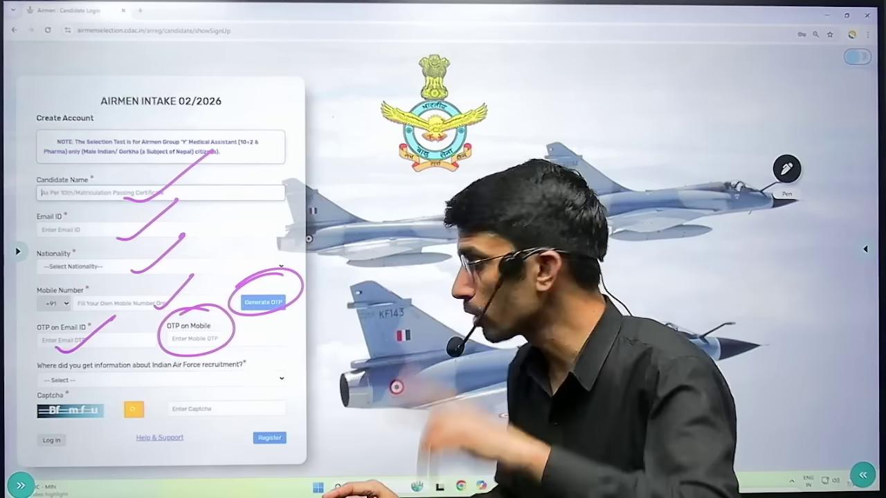
mouse_move(59, 363)
mouse_down()
mouse_move(277, 360)
mouse_move(138, 398)
mouse_move(84, 388)
mouse_move(118, 377)
mouse_up()
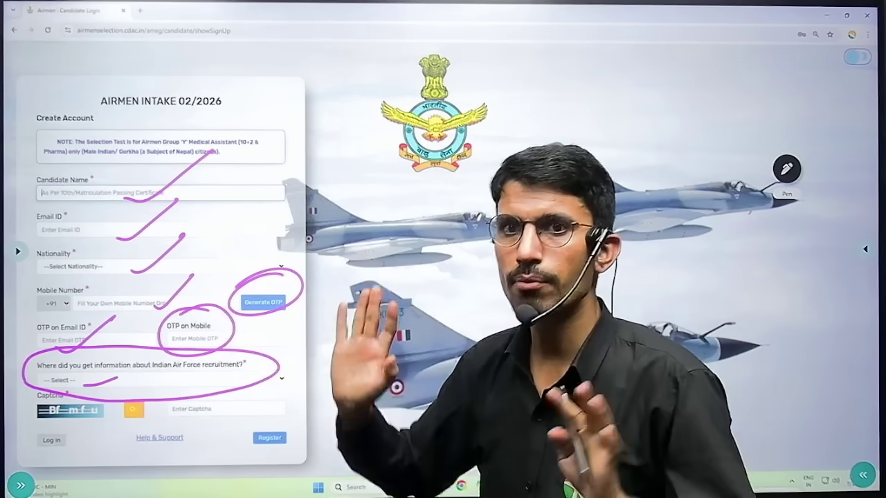
mouse_move(70, 377)
mouse_down()
mouse_move(38, 441)
mouse_move(67, 399)
mouse_up()
drag(181, 425, 223, 398)
drag(297, 396, 304, 431)
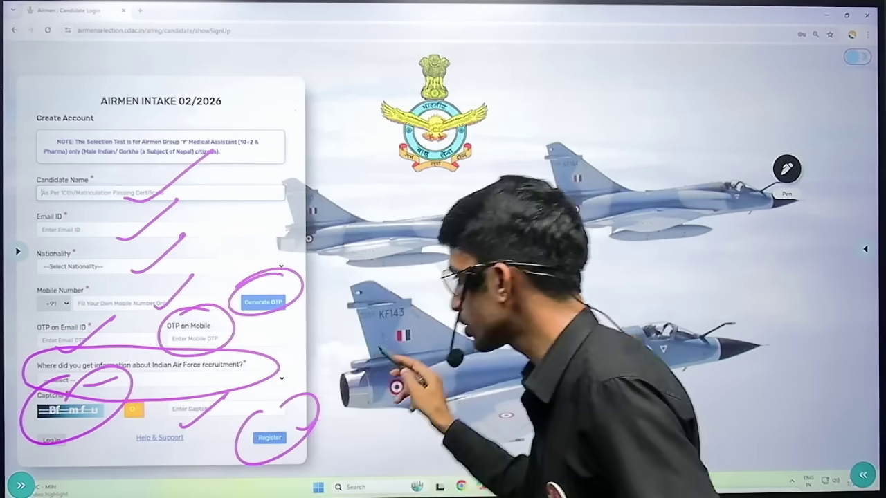
key(Right)
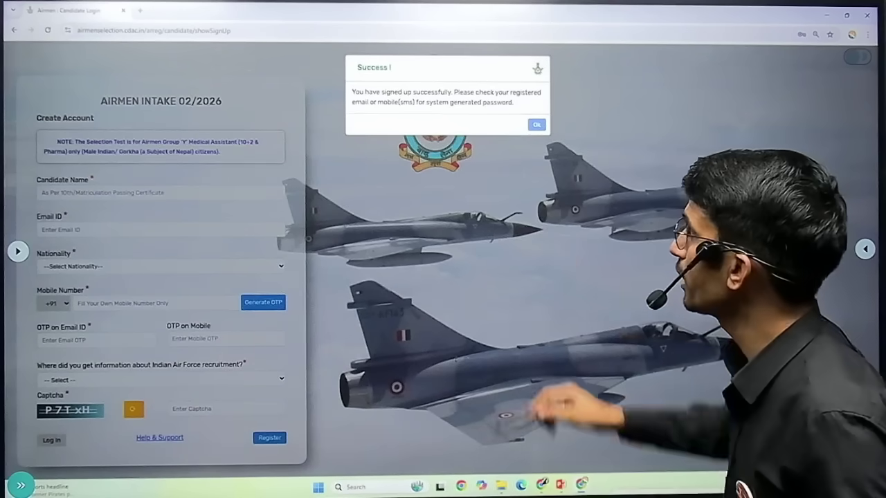
drag(405, 49, 379, 81)
mouse_move(563, 96)
mouse_down()
mouse_move(507, 117)
mouse_move(578, 111)
mouse_move(619, 86)
mouse_up()
drag(548, 405, 494, 409)
drag(538, 429, 489, 433)
key(Right)
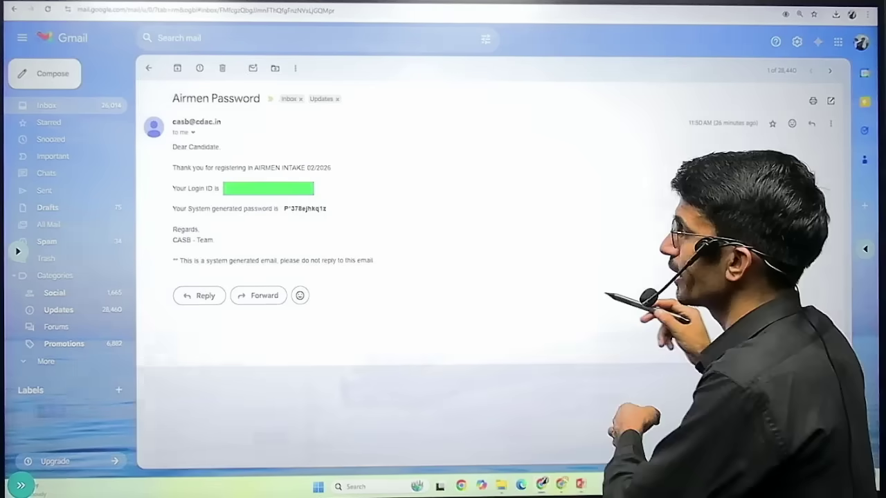
mouse_move(327, 147)
mouse_down()
mouse_move(181, 157)
mouse_move(302, 124)
mouse_up()
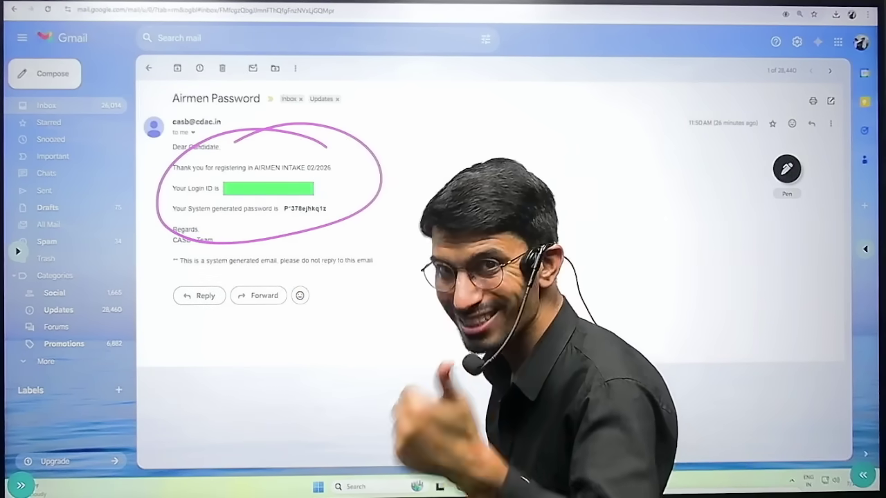
mouse_move(213, 193)
mouse_down()
mouse_move(281, 163)
mouse_move(221, 193)
mouse_up()
mouse_move(347, 199)
mouse_down()
mouse_move(283, 204)
mouse_move(290, 199)
mouse_up()
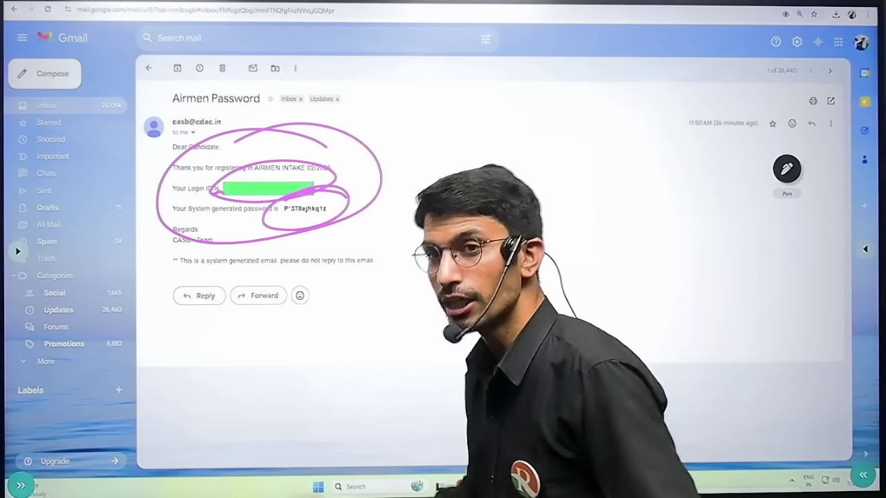
drag(438, 380, 475, 381)
drag(432, 407, 461, 406)
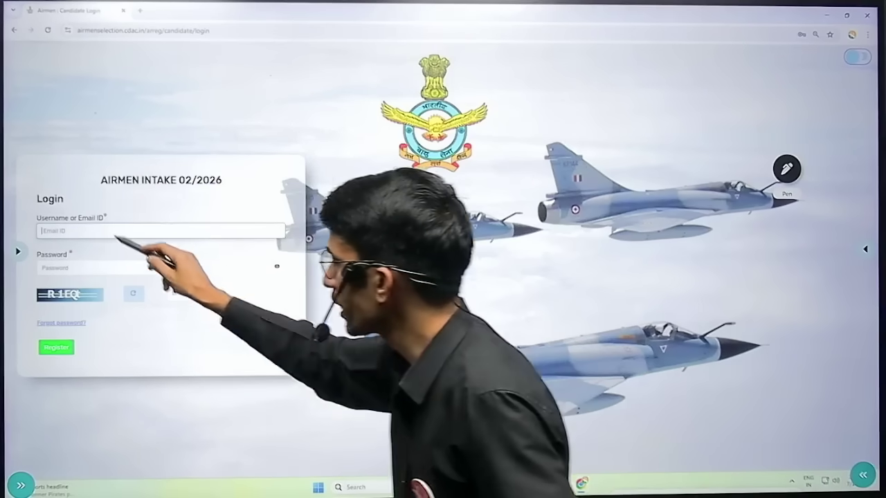
drag(111, 219, 163, 188)
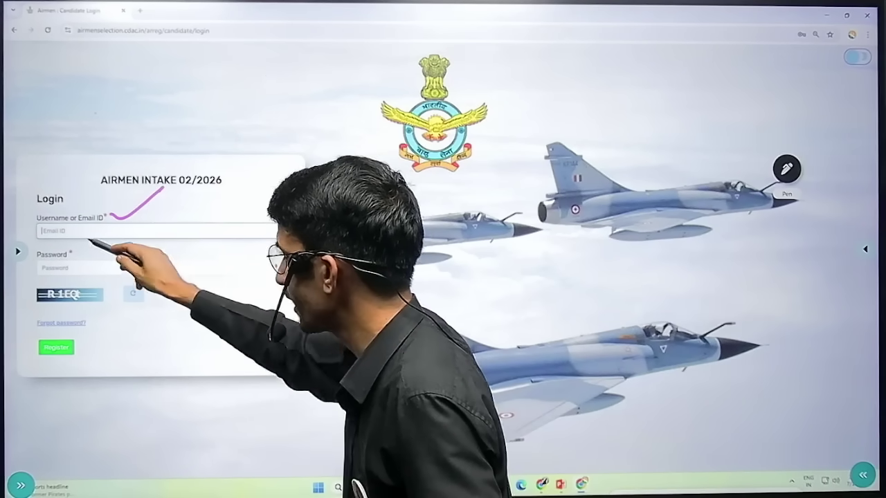
drag(94, 242, 136, 222)
mouse_move(91, 275)
mouse_down()
mouse_move(124, 251)
mouse_move(105, 280)
mouse_up()
mouse_move(249, 330)
mouse_down()
mouse_move(255, 373)
mouse_move(227, 344)
mouse_up()
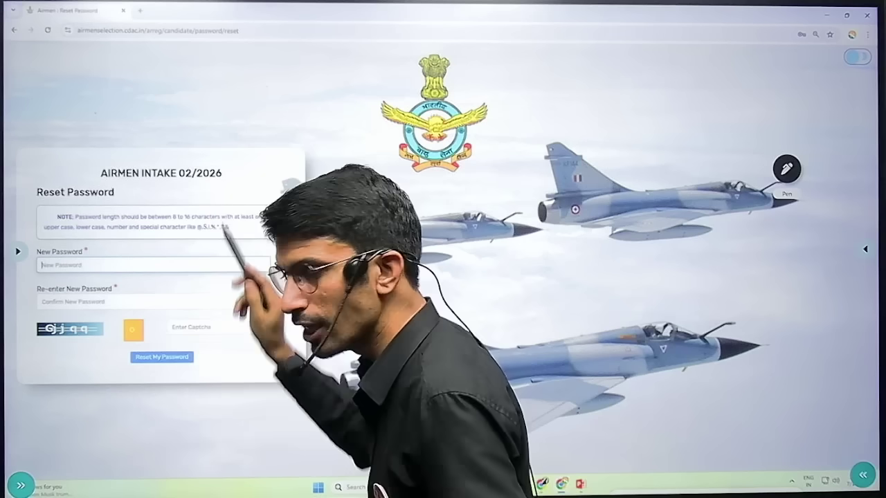
mouse_move(119, 175)
mouse_down()
mouse_move(148, 188)
mouse_move(71, 178)
mouse_up()
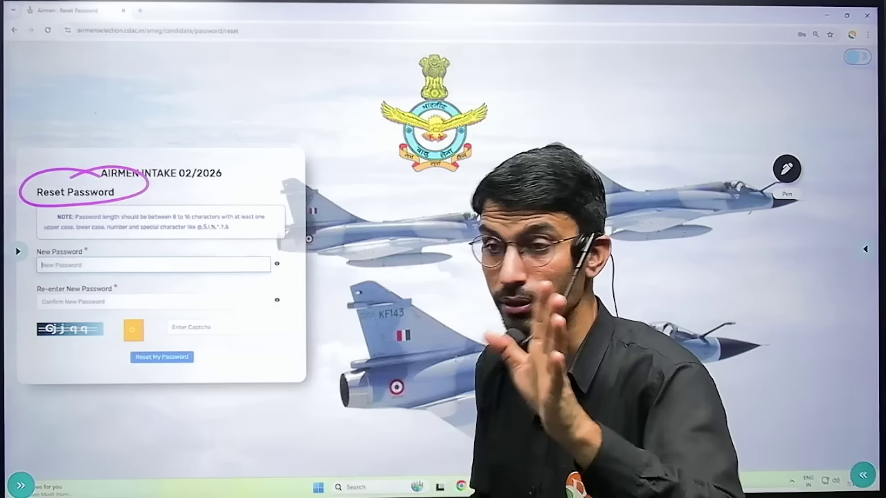
drag(62, 275, 114, 244)
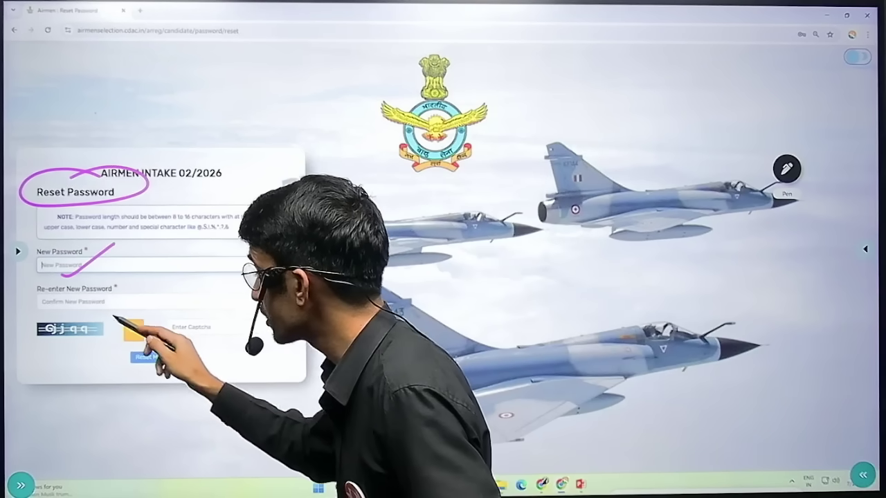
drag(90, 313, 142, 279)
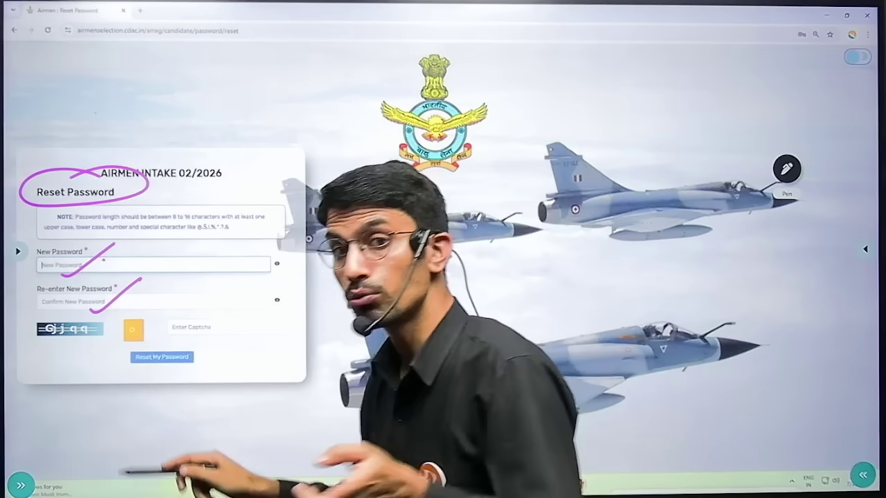
mouse_move(208, 181)
mouse_down()
mouse_move(163, 223)
mouse_move(251, 195)
mouse_up()
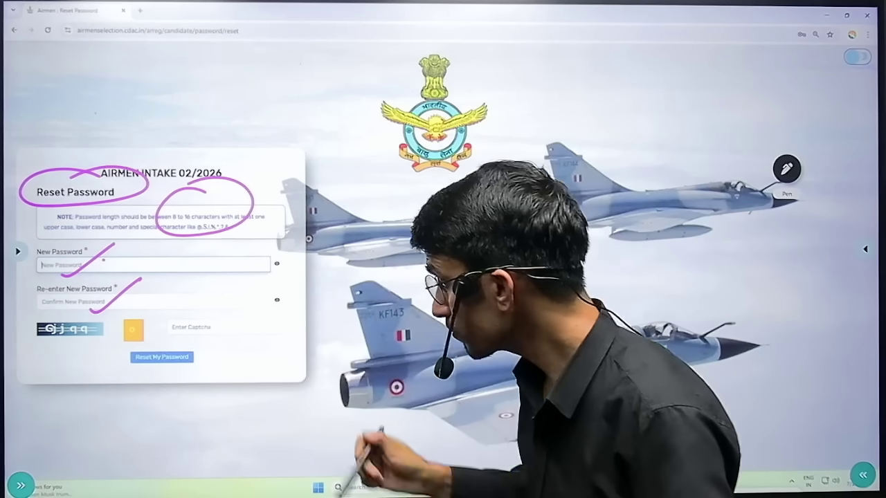
drag(56, 346, 87, 331)
mouse_move(169, 338)
mouse_down()
mouse_move(235, 312)
mouse_move(163, 373)
mouse_up()
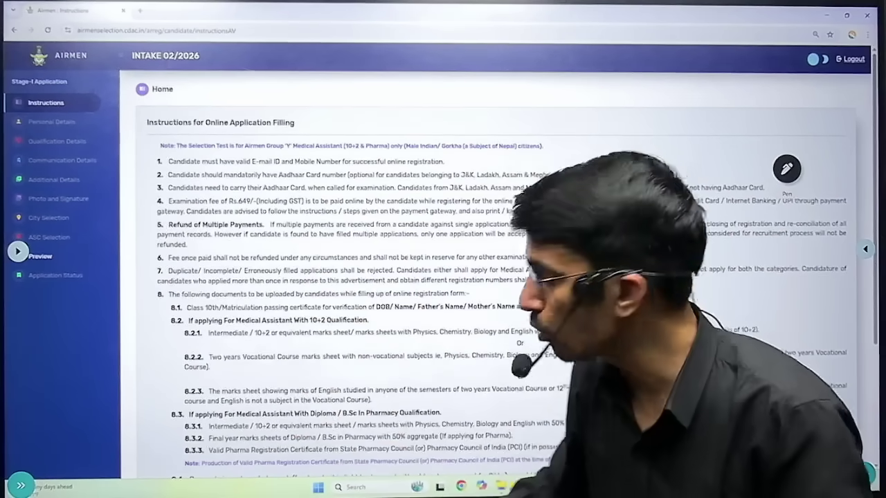
scroll(495, 276, down, 3)
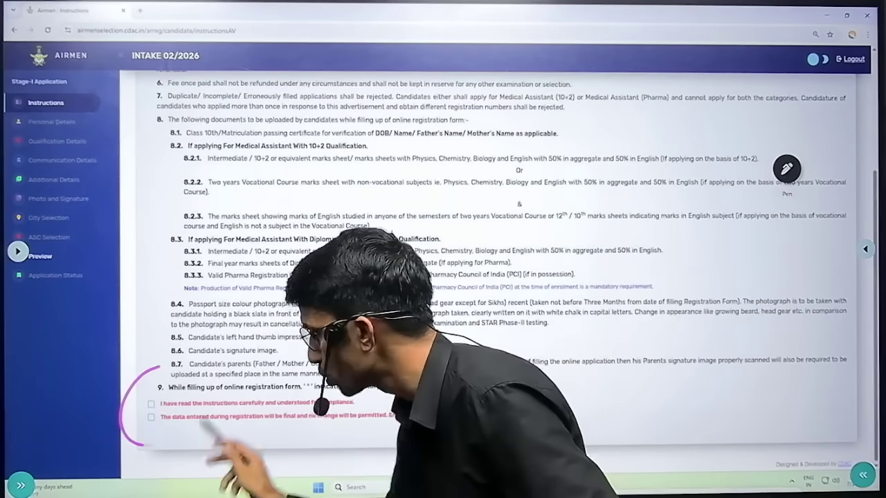
drag(200, 358, 125, 382)
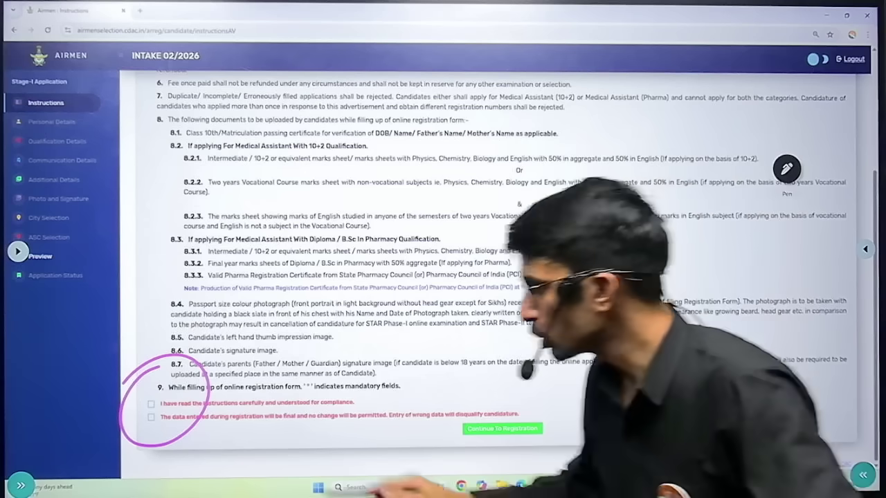
drag(140, 400, 171, 388)
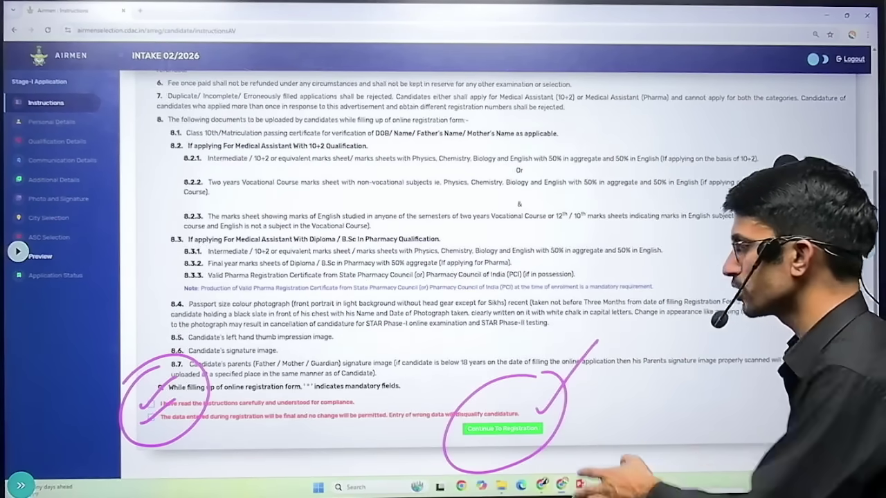
click(503, 428)
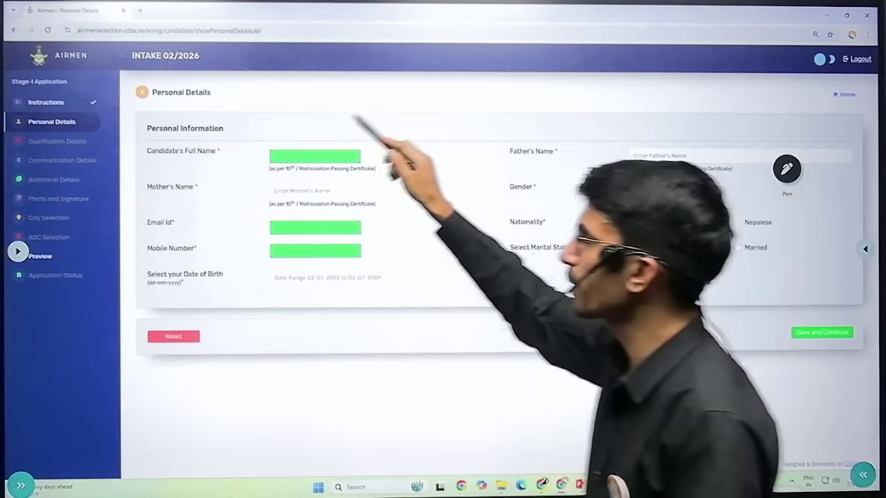
drag(188, 105, 264, 70)
mouse_move(104, 97)
mouse_down()
mouse_move(14, 110)
mouse_move(126, 105)
mouse_up()
drag(344, 139, 431, 101)
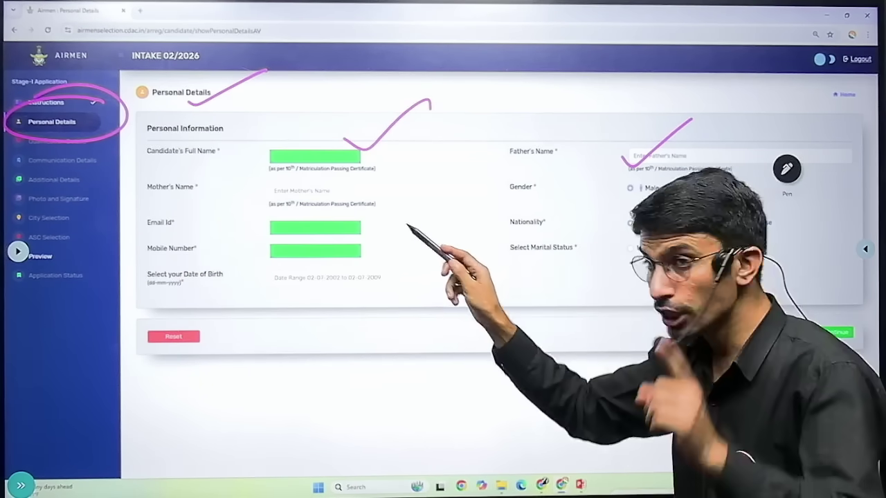
drag(257, 176, 374, 170)
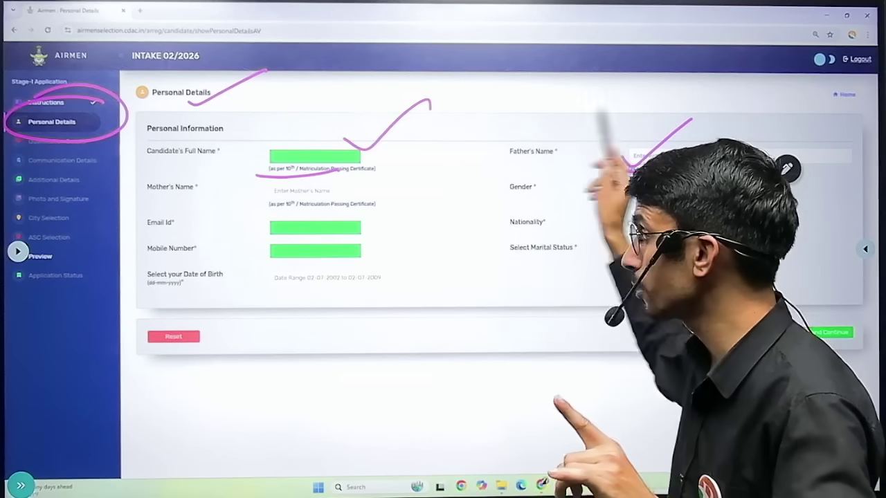
drag(236, 198, 307, 171)
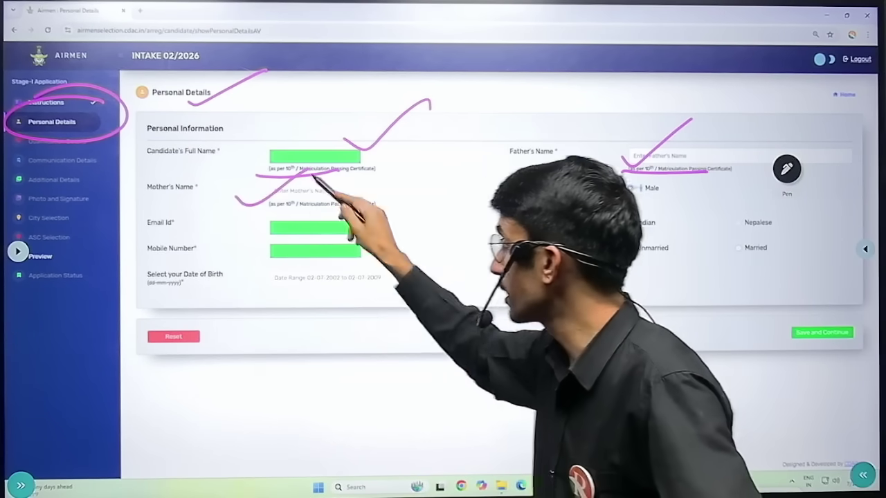
drag(299, 216, 362, 190)
drag(304, 260, 360, 233)
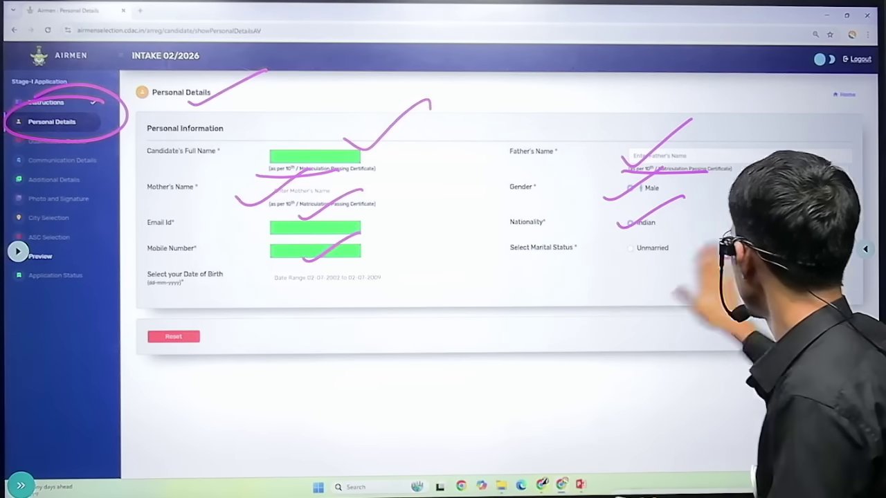
drag(600, 252, 682, 227)
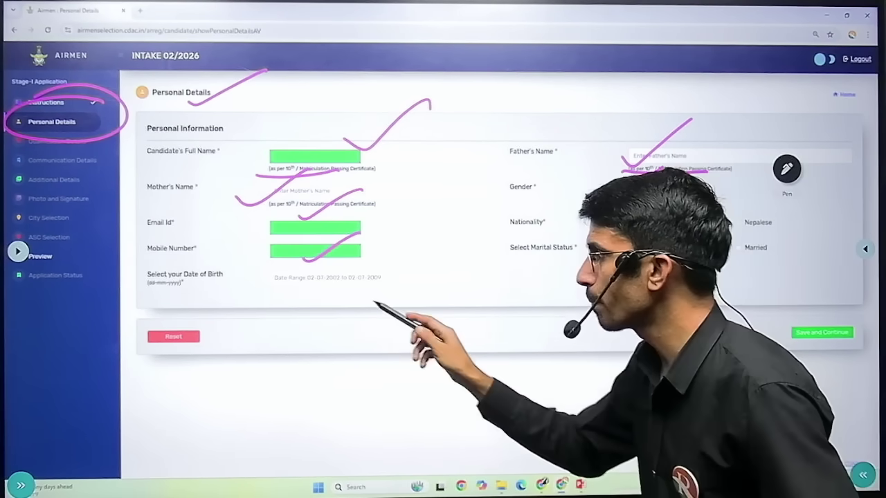
drag(303, 285, 388, 253)
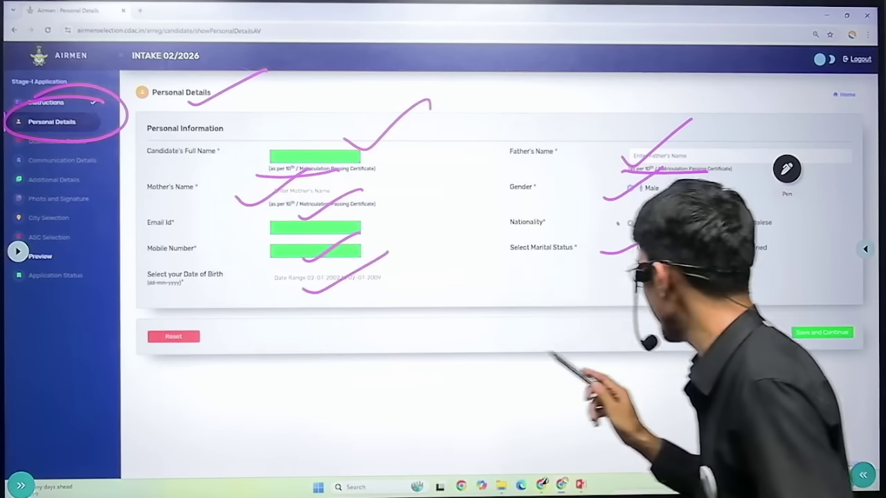
drag(775, 324, 827, 292)
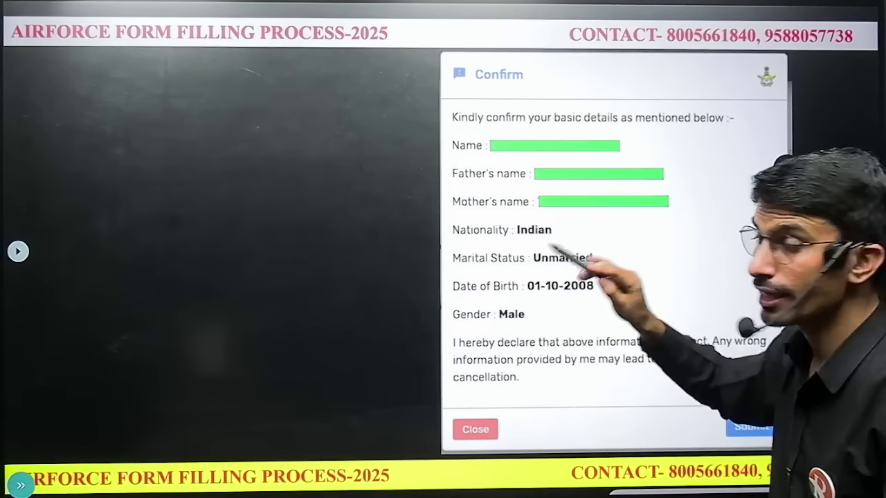
mouse_move(537, 53)
mouse_down()
mouse_move(443, 71)
mouse_move(541, 50)
mouse_up()
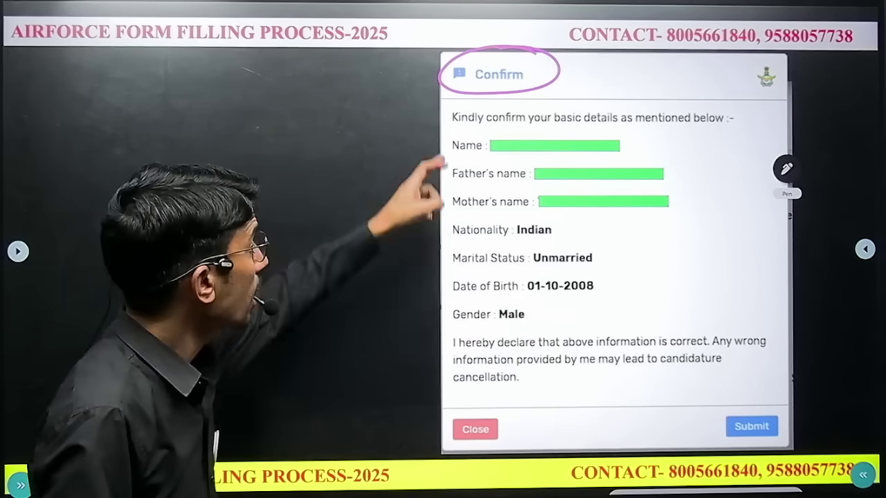
drag(408, 124, 458, 145)
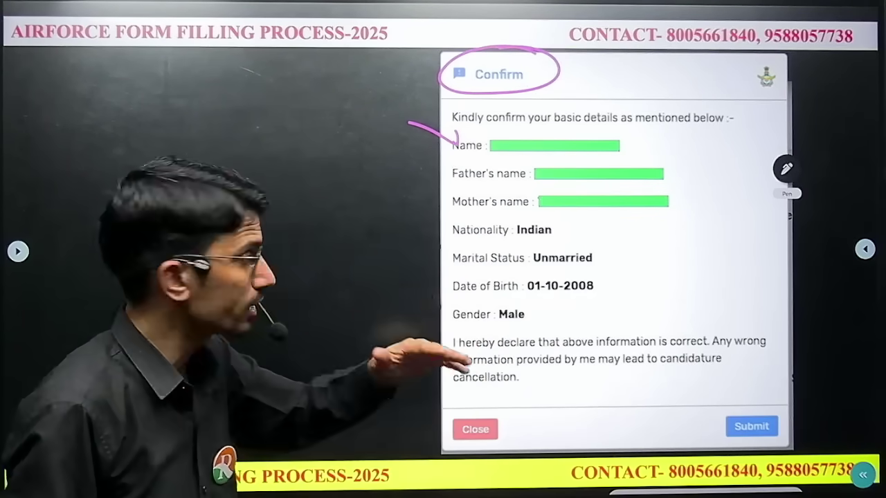
drag(444, 171, 454, 163)
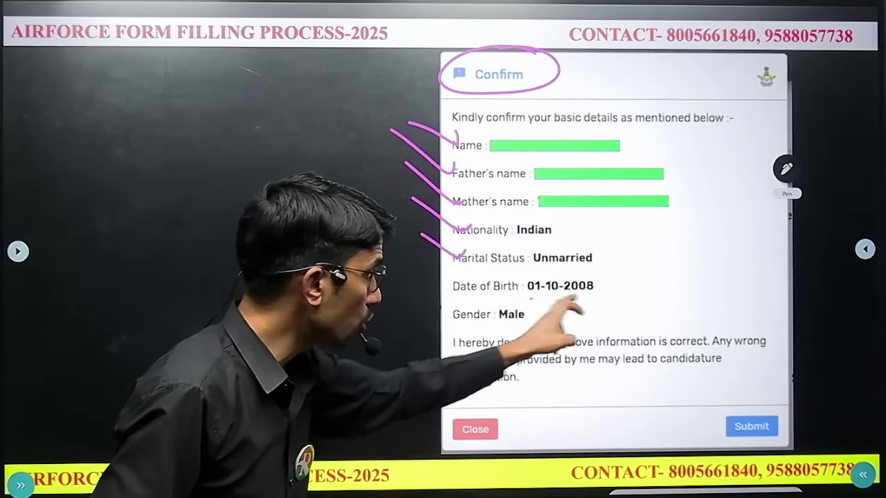
drag(530, 297, 590, 299)
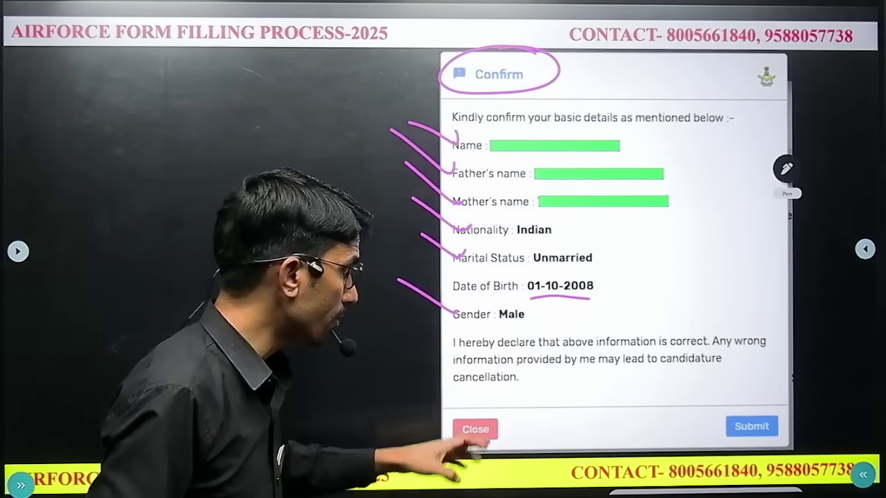
mouse_move(702, 374)
mouse_down()
mouse_move(788, 403)
mouse_move(743, 370)
mouse_up()
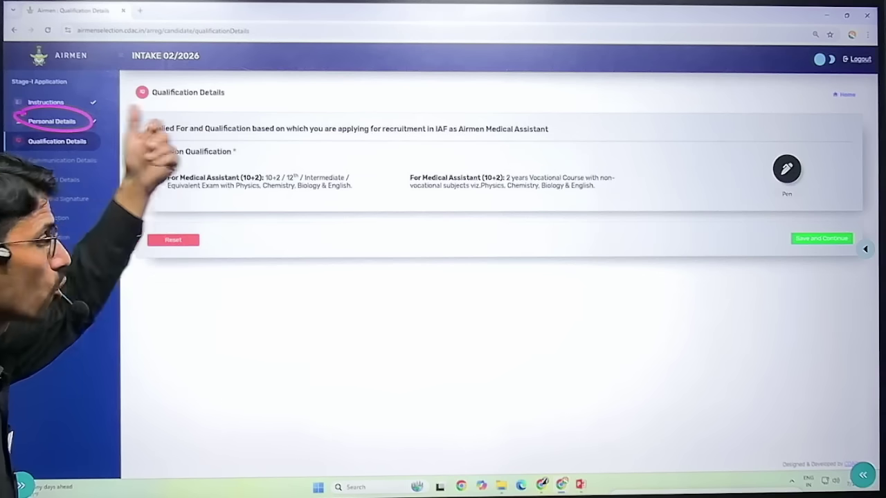
drag(141, 101, 228, 81)
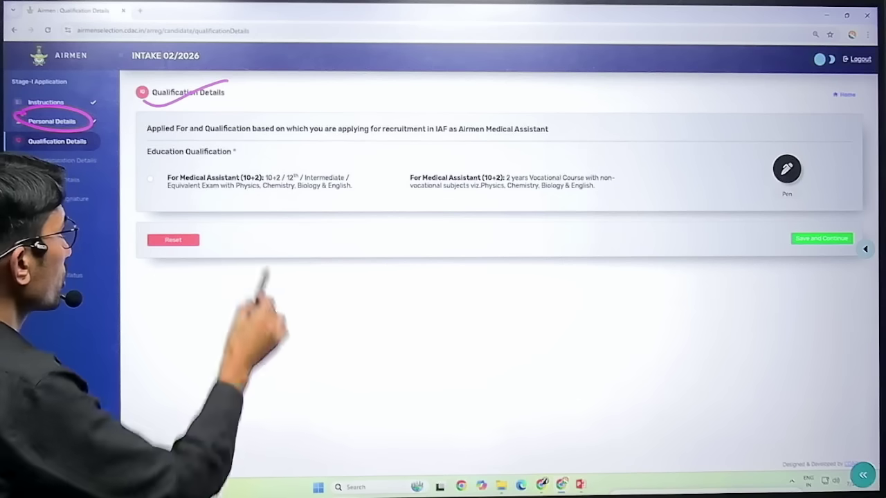
drag(143, 188, 299, 149)
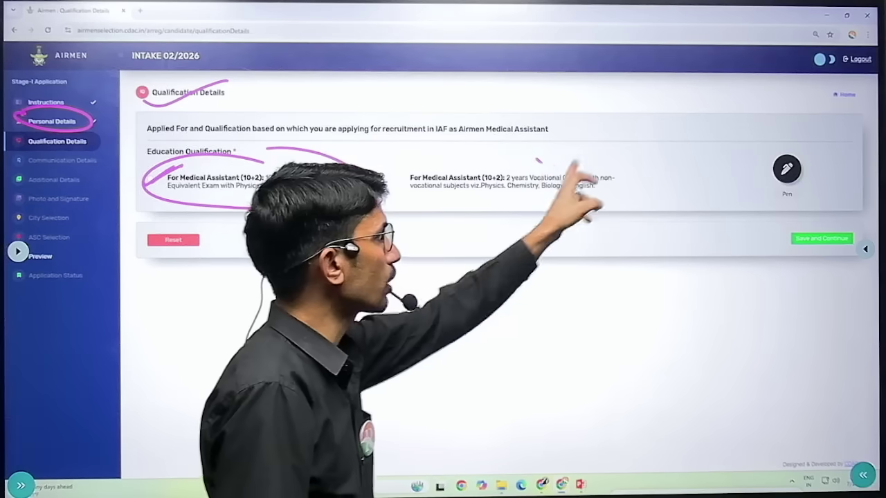
drag(536, 160, 596, 148)
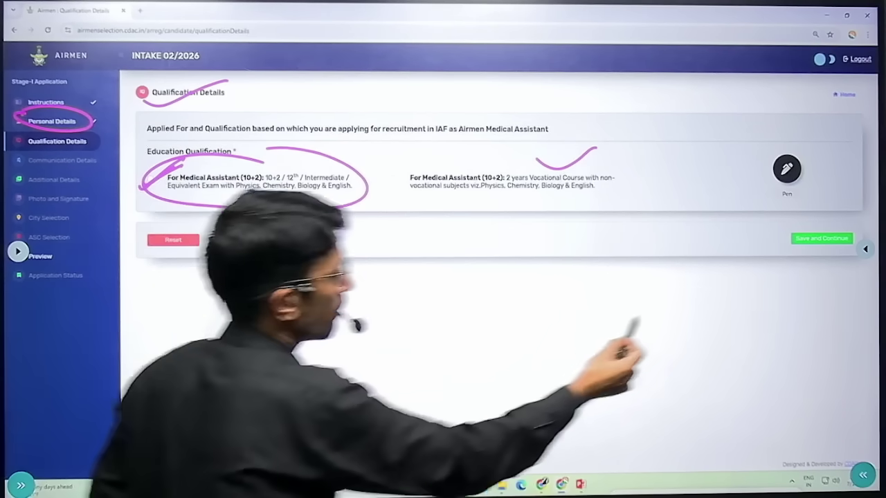
drag(724, 242, 798, 223)
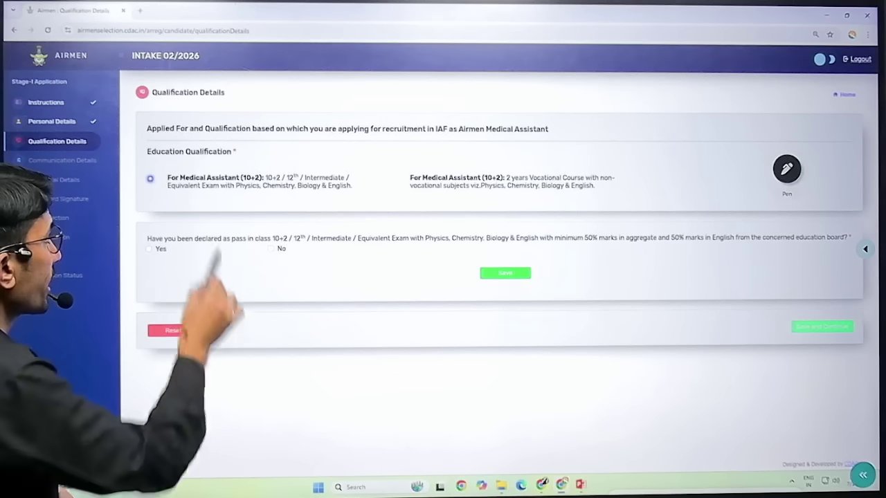
Circle the first Medical Assistant qualification option and "10+2 / 12th", and underline Physics, Chemistry, Biology and English in the pass question.
drag(184, 156, 199, 169)
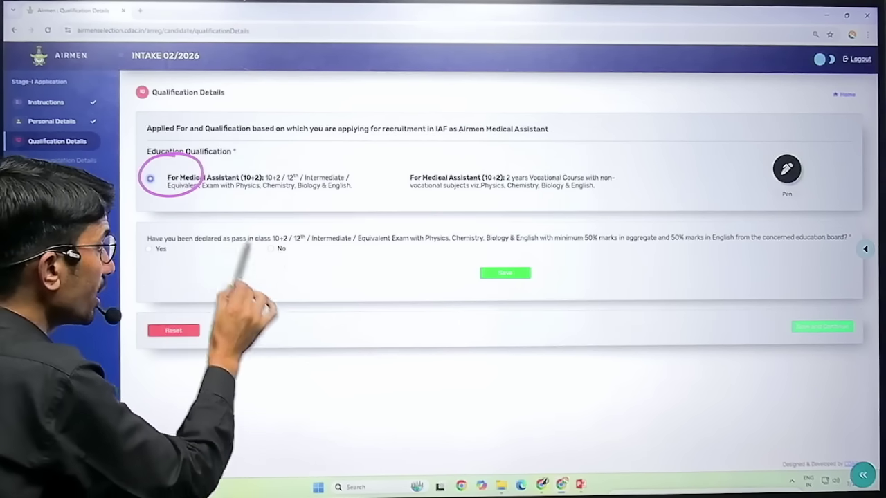
drag(315, 231, 311, 228)
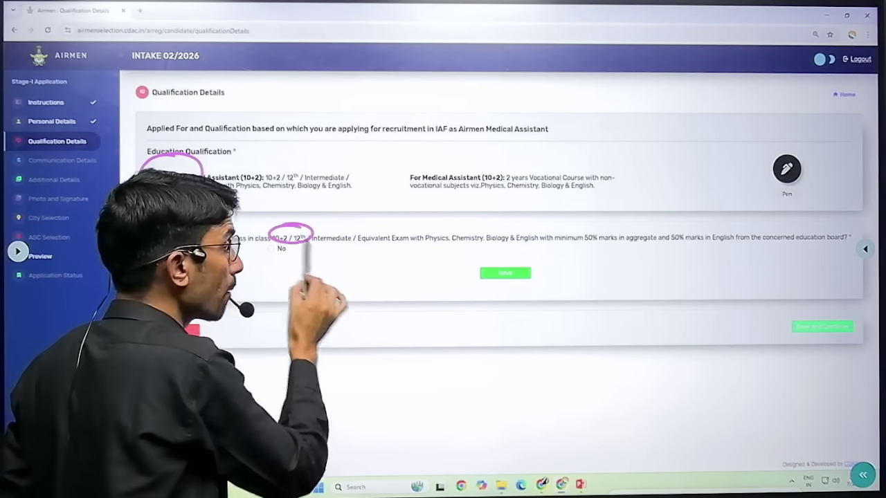
drag(422, 244, 537, 243)
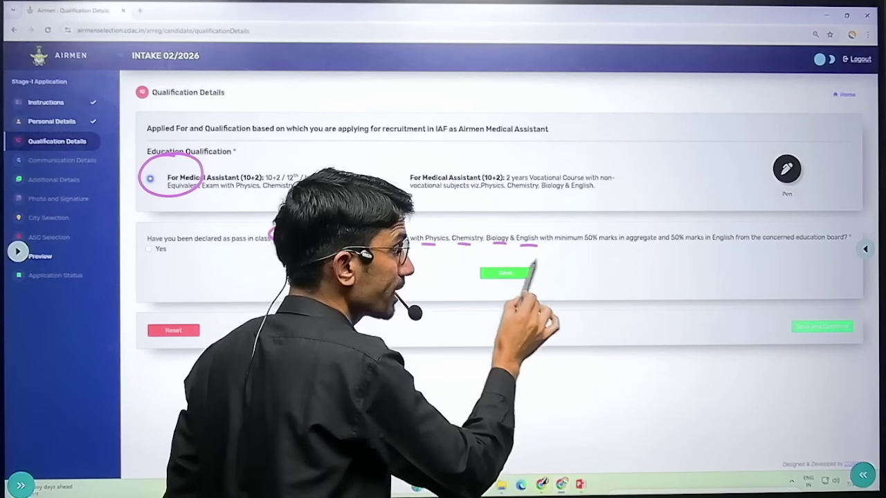
drag(297, 224, 295, 225)
Circle the minimum 50% marks and 50% marks in English conditions, and underline "concerned education" in the pass question.
mouse_move(581, 208)
mouse_down()
mouse_move(544, 238)
mouse_move(584, 209)
mouse_up()
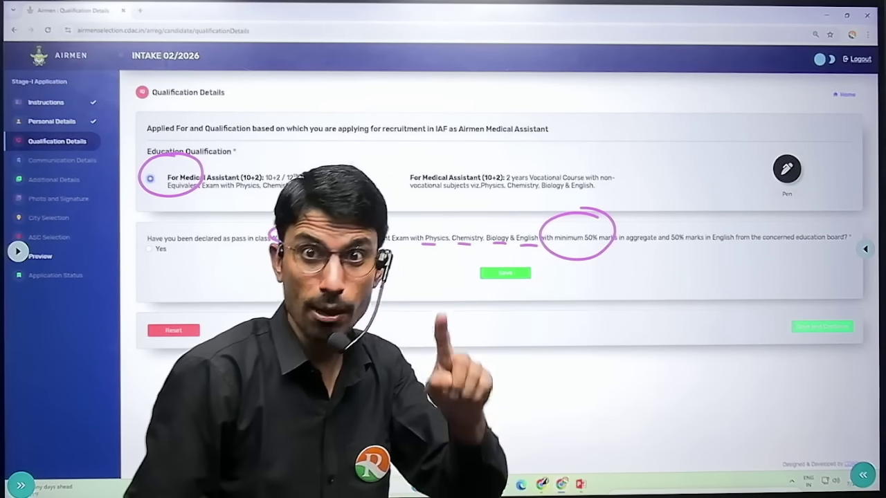
drag(733, 219, 717, 216)
drag(761, 245, 815, 242)
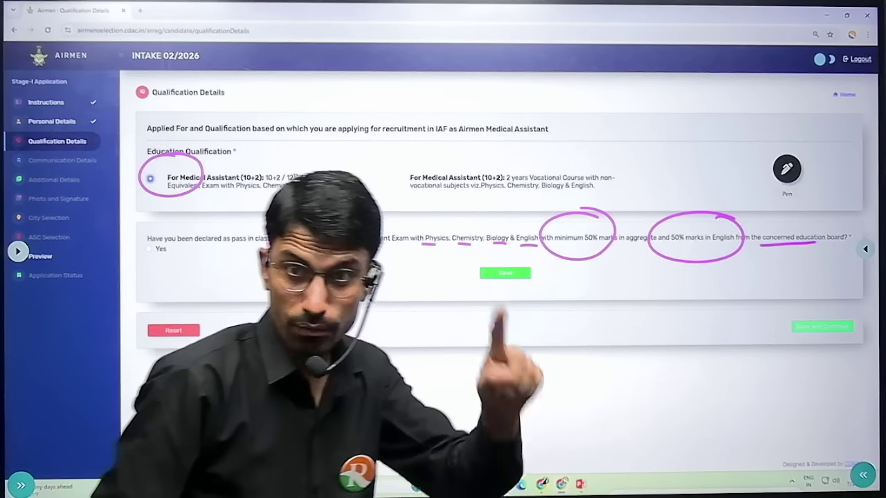
Mark the Yes answer to the 12th pass question, circle Save, and tick Save and Continue.
drag(179, 236, 132, 259)
drag(535, 264, 524, 255)
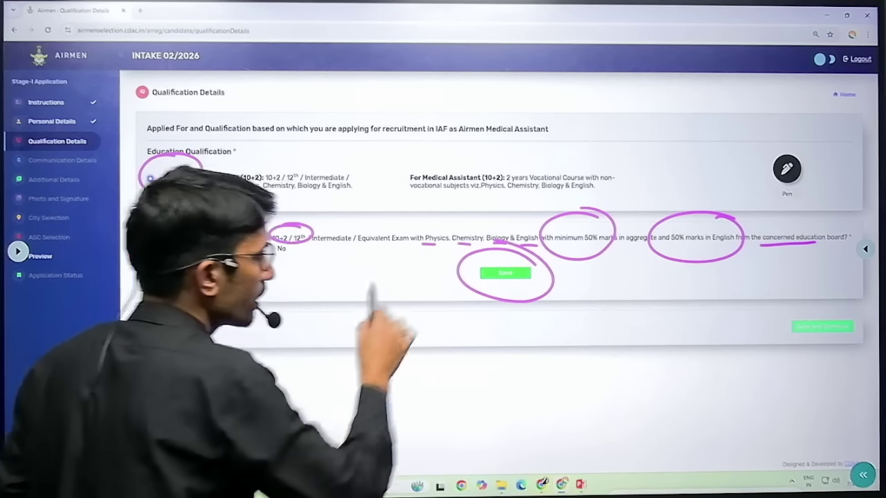
drag(746, 317, 810, 309)
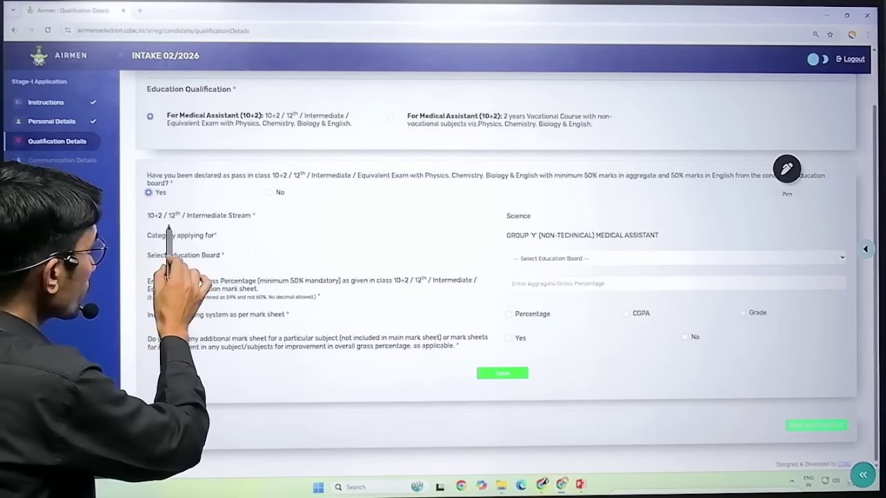
Circle and tick the Intermediate Stream label, circle Science, and underline the Category applying for label and its GROUP 'Y' (NON-TECHNICAL) value.
mouse_move(138, 214)
mouse_down()
mouse_move(265, 201)
mouse_move(138, 216)
mouse_up()
drag(200, 200, 259, 189)
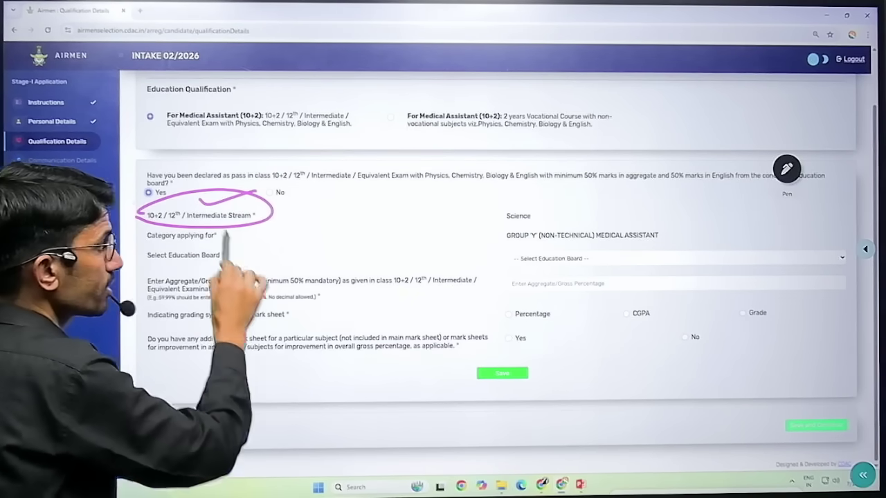
mouse_move(539, 199)
mouse_down()
mouse_move(490, 215)
mouse_move(548, 197)
mouse_up()
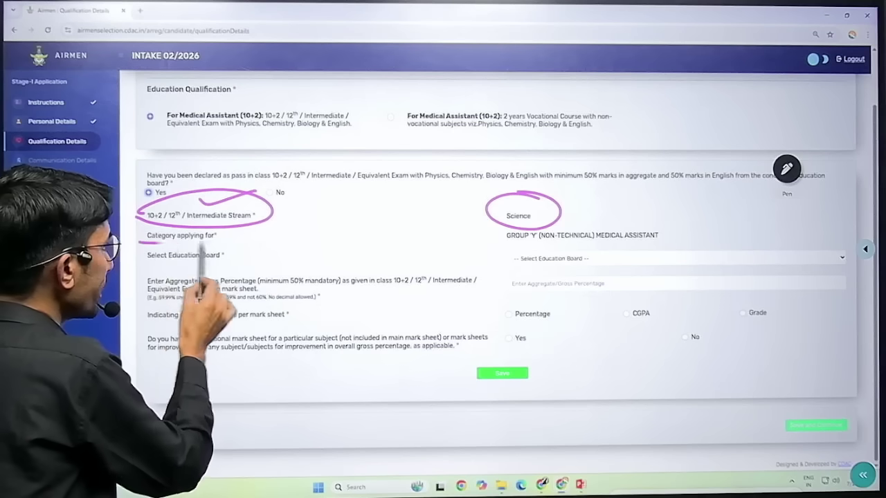
drag(146, 242, 216, 241)
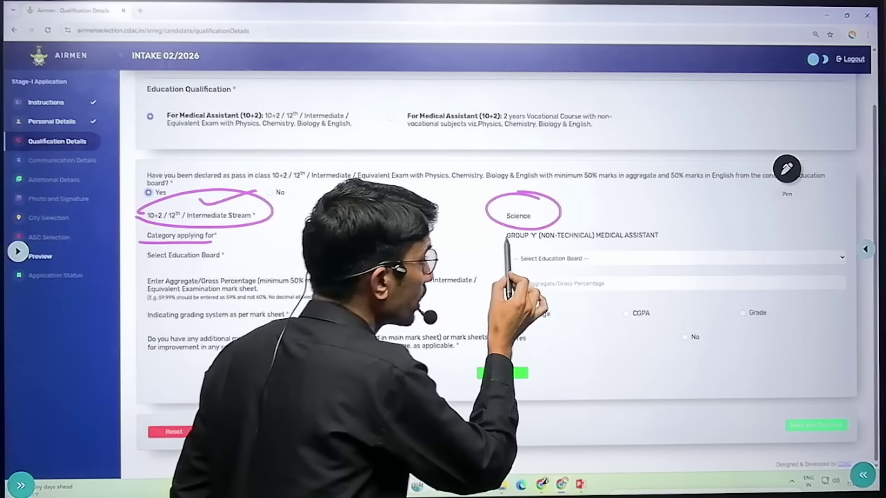
mouse_move(507, 243)
mouse_down()
mouse_move(611, 246)
mouse_move(605, 220)
mouse_move(593, 237)
mouse_up()
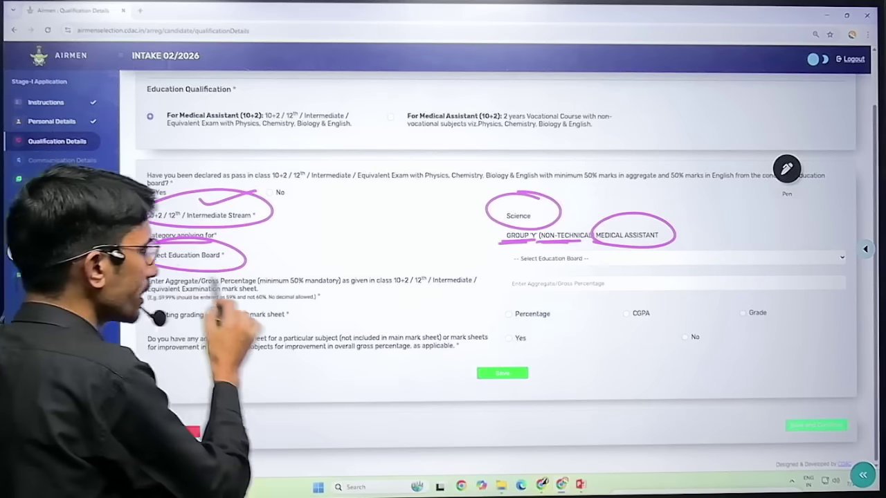
Tick the education board and aggregate percentage fields, and the No answer to the additional mark sheet question.
drag(483, 259, 544, 244)
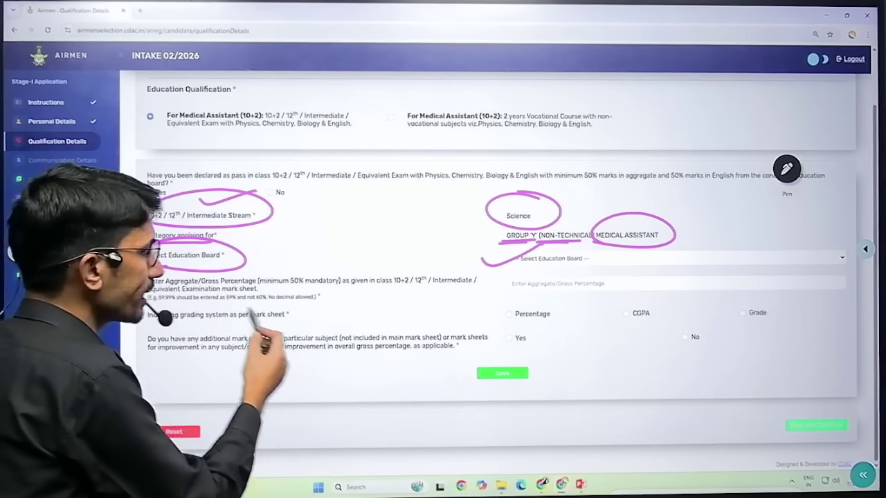
drag(493, 269, 539, 264)
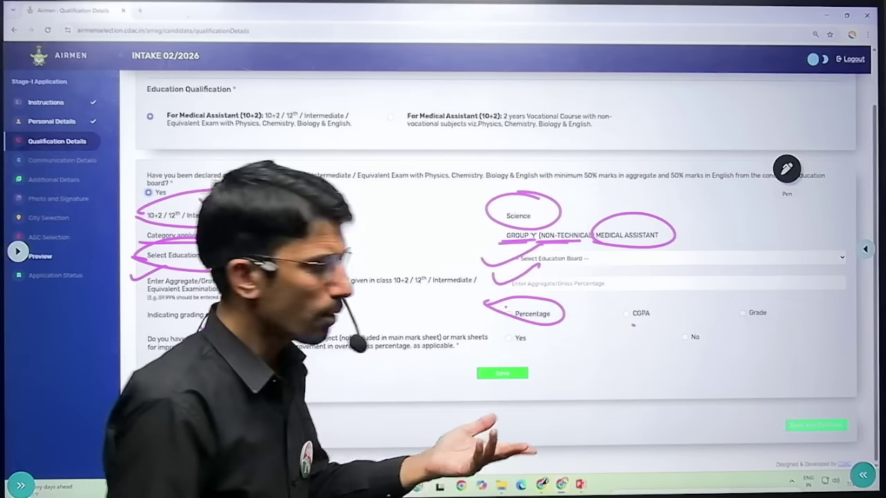
mouse_move(665, 322)
mouse_down()
mouse_move(672, 336)
mouse_move(719, 323)
mouse_up()
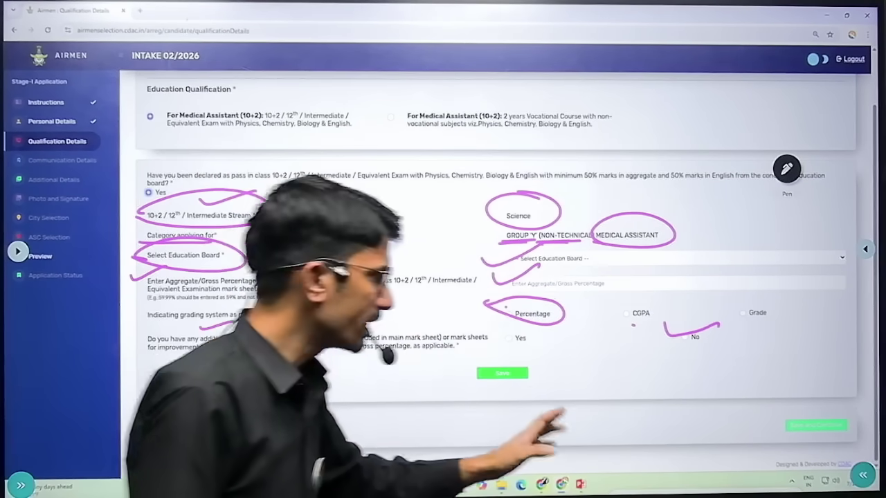
drag(654, 335, 717, 322)
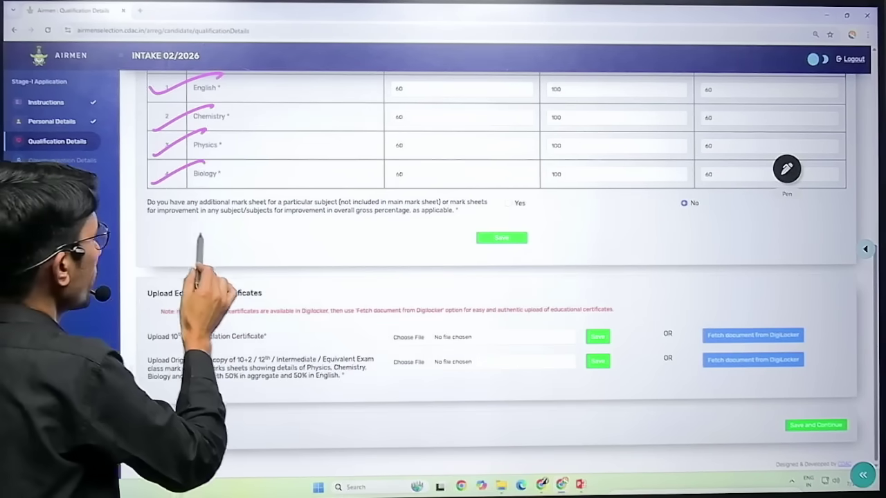
Circle the No answer for additional mark sheets, and mark the 10th certificate's file chooser and the "10+2 / 12th" upload label.
mouse_move(671, 181)
mouse_down()
mouse_move(713, 227)
mouse_move(643, 174)
mouse_up()
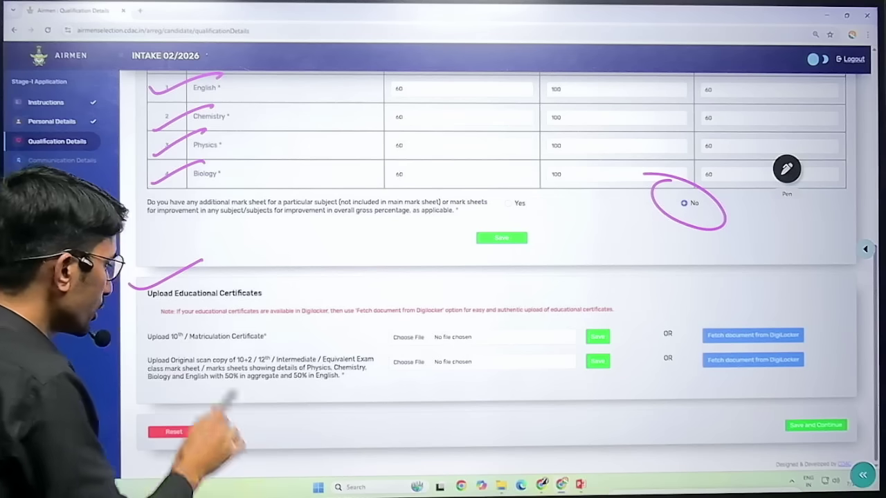
drag(478, 322, 481, 323)
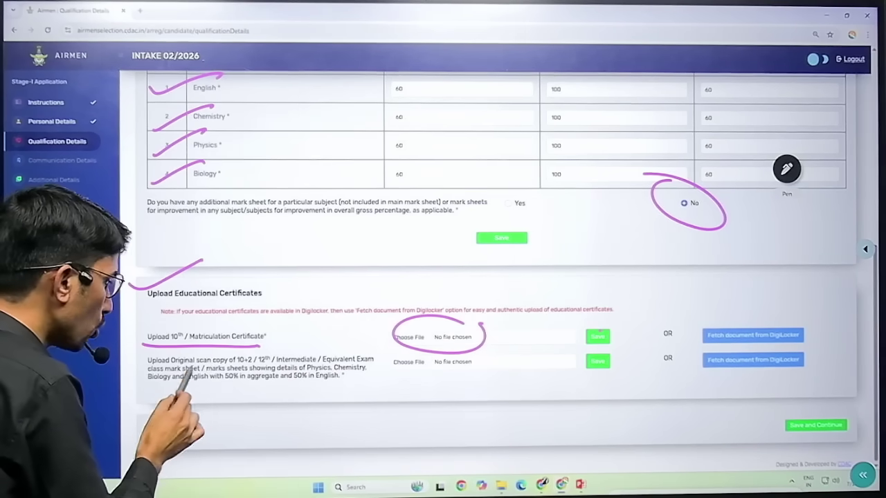
mouse_move(222, 354)
mouse_down()
mouse_move(142, 357)
mouse_move(280, 364)
mouse_up()
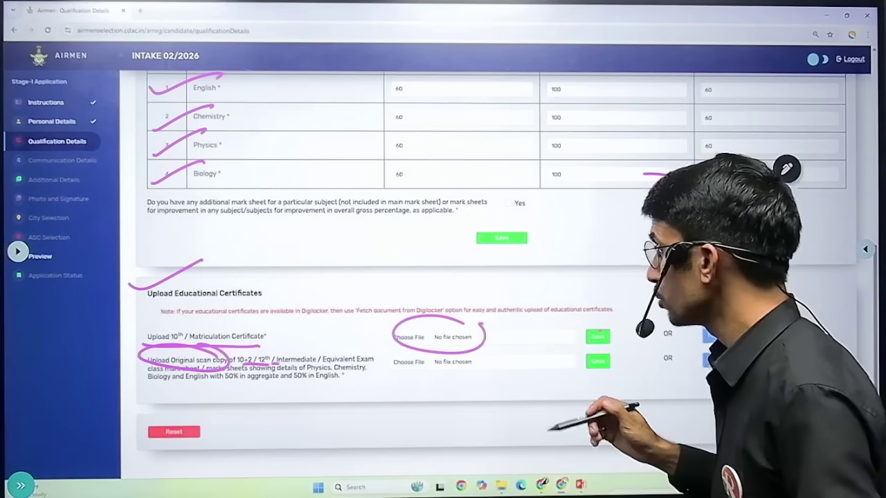
Circle DigiLocker in the certificate upload note, and tick the 12th certificate's Save button and Save and Continue.
drag(443, 289, 447, 324)
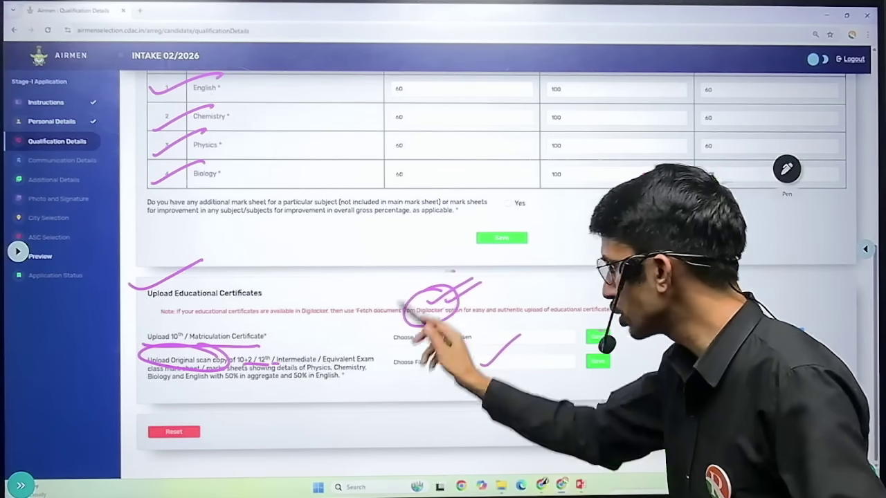
drag(484, 271, 458, 275)
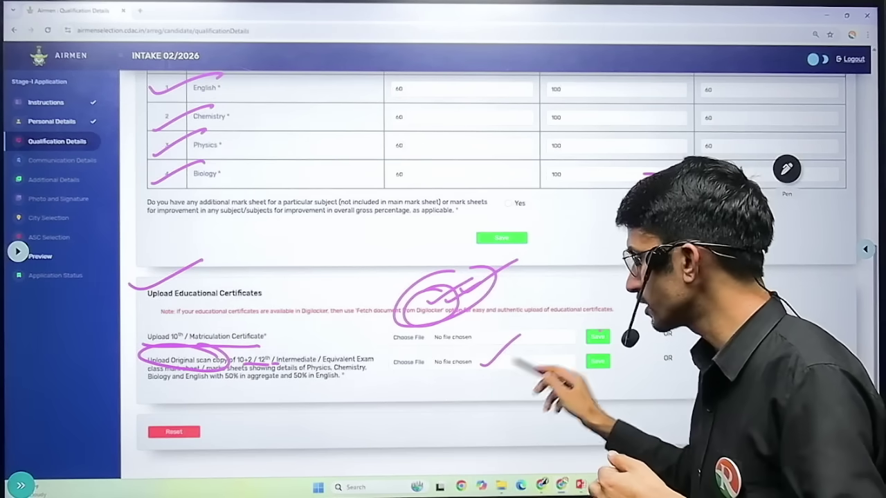
mouse_move(612, 375)
mouse_down()
mouse_move(587, 356)
mouse_move(657, 324)
mouse_up()
drag(760, 430, 823, 371)
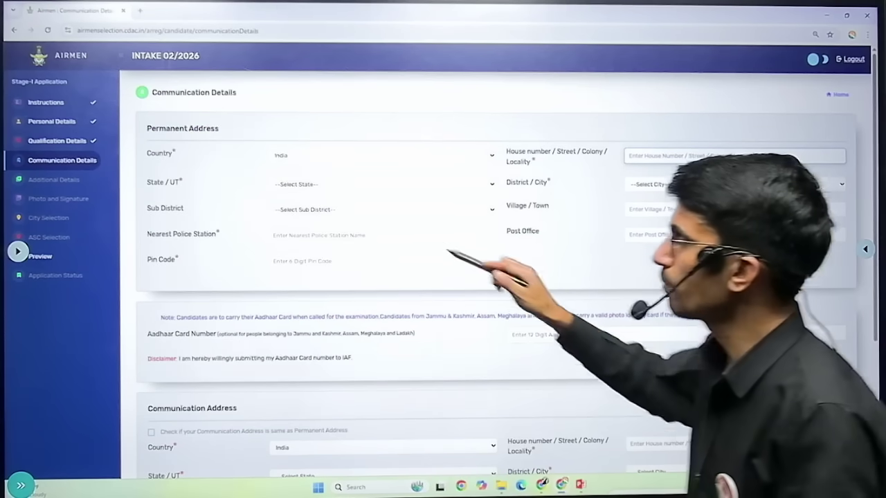
Mark the Communication Details and Permanent Address headings and the same-address option, and proceed to the Additional Details page.
drag(213, 101, 299, 68)
mouse_move(246, 123)
mouse_down()
mouse_move(169, 113)
mouse_move(241, 131)
mouse_up()
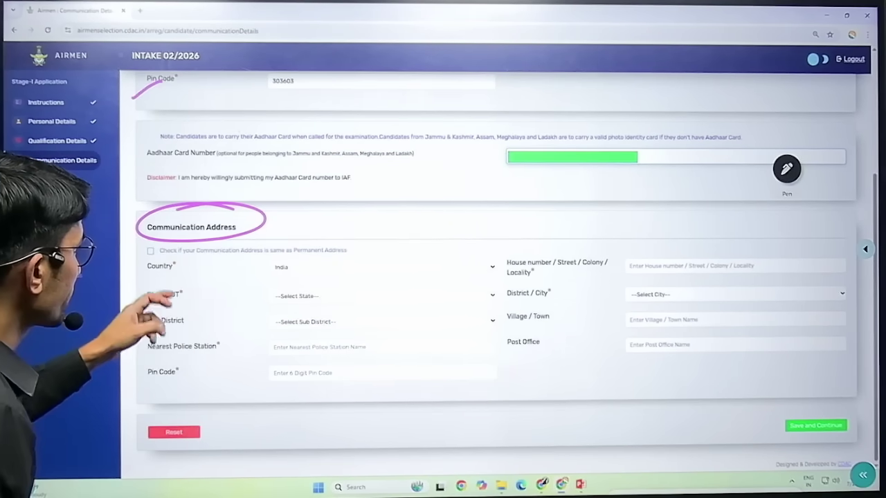
drag(308, 220, 368, 239)
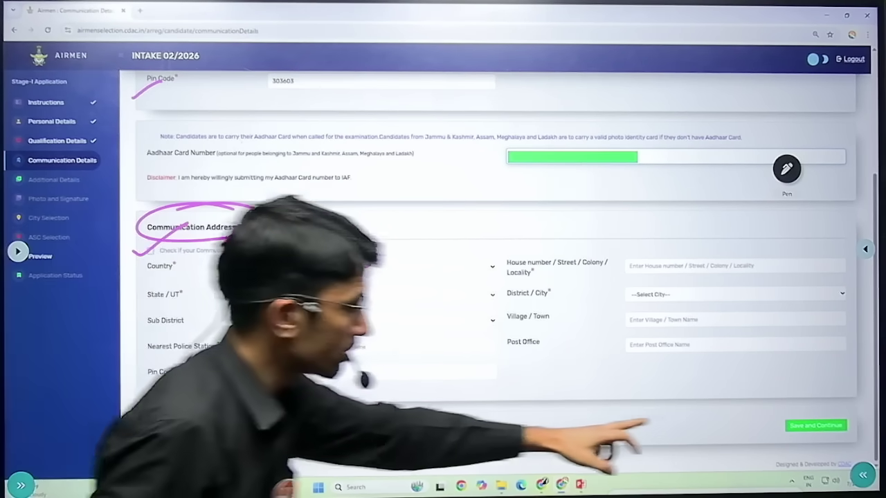
click(815, 425)
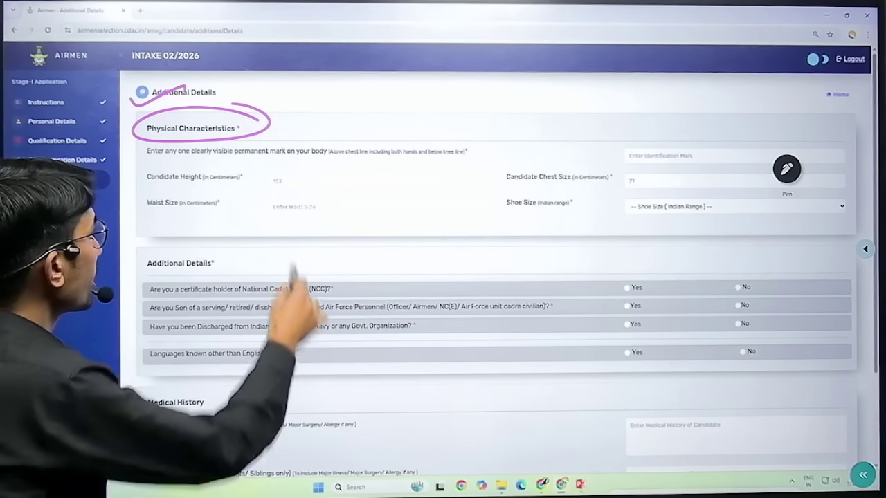
Circle the height and chest size values, tick the identification mark and shoe size fields, and underline the Shoe Size label.
drag(298, 157, 277, 160)
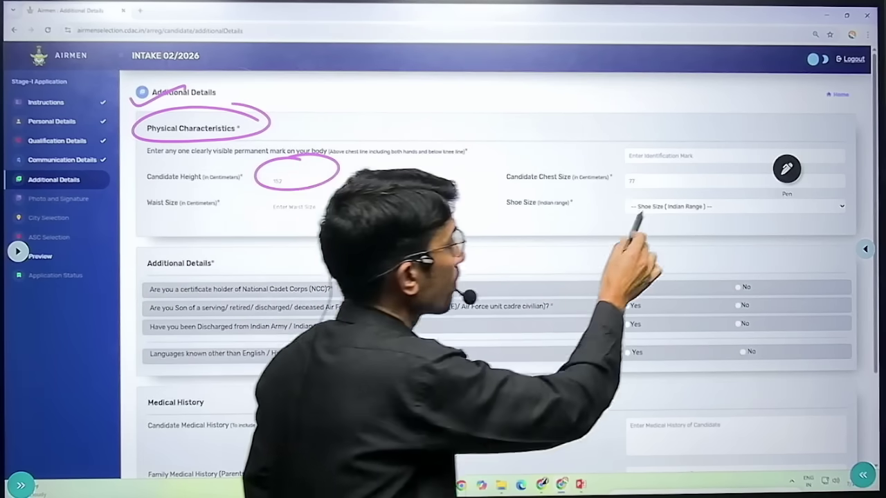
drag(609, 146, 665, 128)
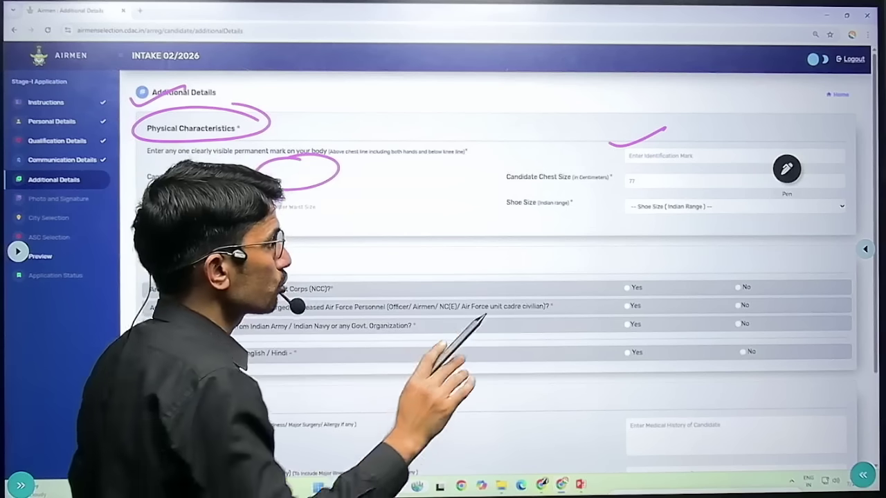
mouse_move(633, 167)
mouse_down()
mouse_move(623, 184)
mouse_move(647, 167)
mouse_up()
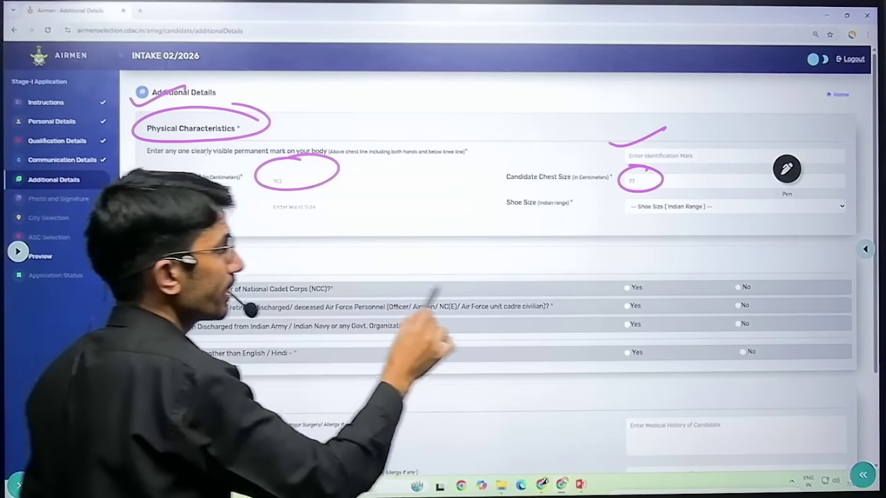
drag(504, 206, 541, 215)
drag(596, 214, 651, 203)
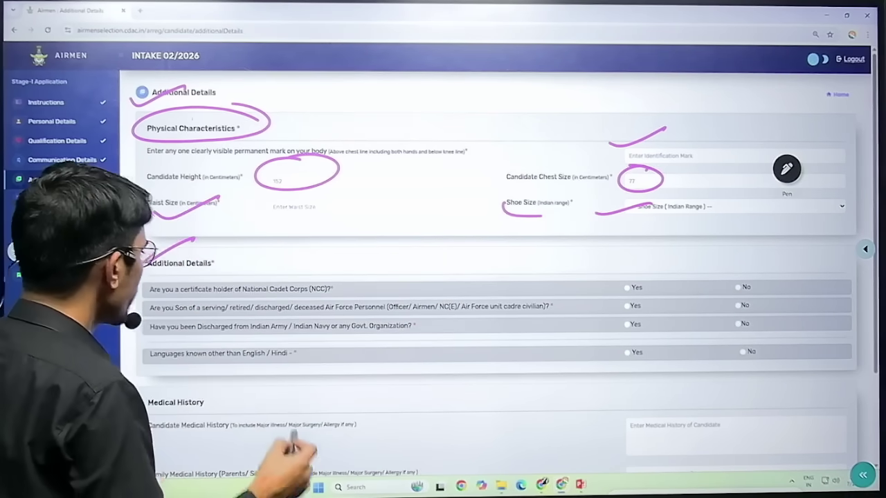
Circle National Cadet Corps (NCC) in the first additional question and tick its Yes and No answers.
drag(352, 280, 314, 269)
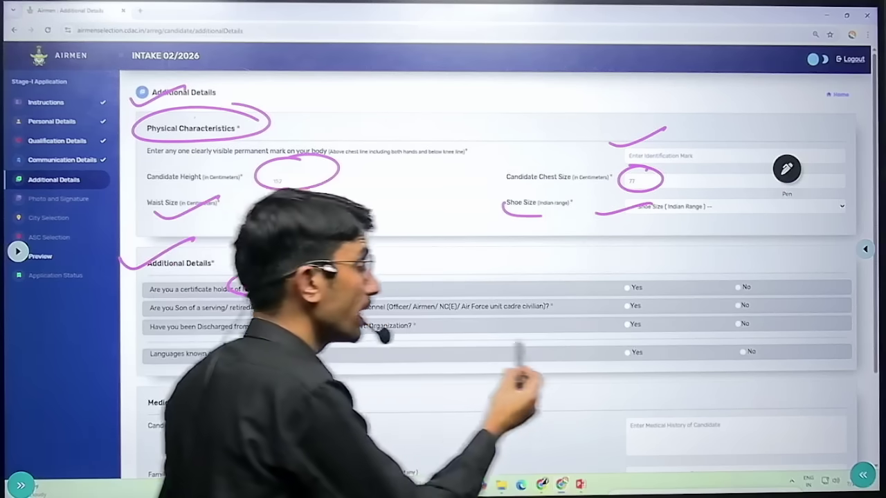
drag(608, 281, 645, 268)
drag(734, 281, 768, 270)
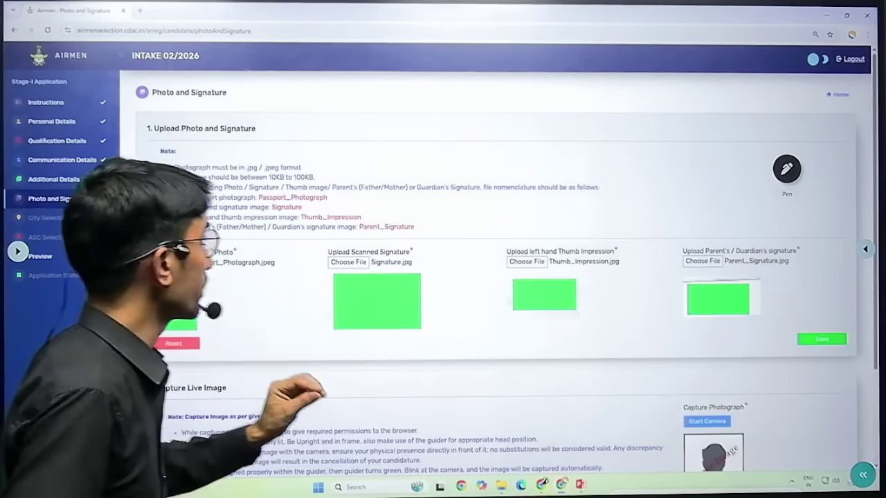
Tick the Photo and Signature heading, and circle the passport photo, scanned signature, thumb impression and parent's signature uploads.
drag(136, 105, 163, 119)
mouse_move(136, 278)
mouse_down()
mouse_move(211, 274)
mouse_move(216, 291)
mouse_up()
mouse_move(427, 275)
mouse_down()
mouse_move(331, 280)
mouse_move(441, 282)
mouse_up()
mouse_move(588, 272)
mouse_down()
mouse_move(504, 305)
mouse_move(594, 275)
mouse_up()
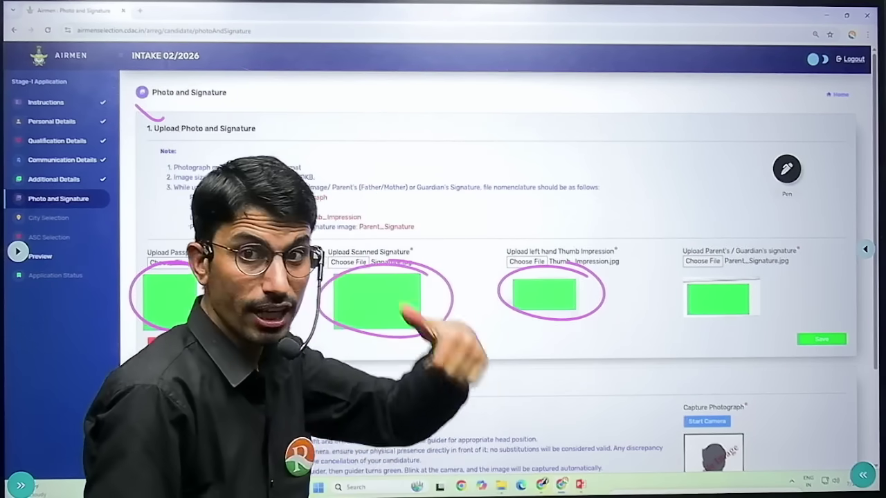
mouse_move(803, 242)
mouse_down()
mouse_move(698, 223)
mouse_move(654, 277)
mouse_move(809, 244)
mouse_up()
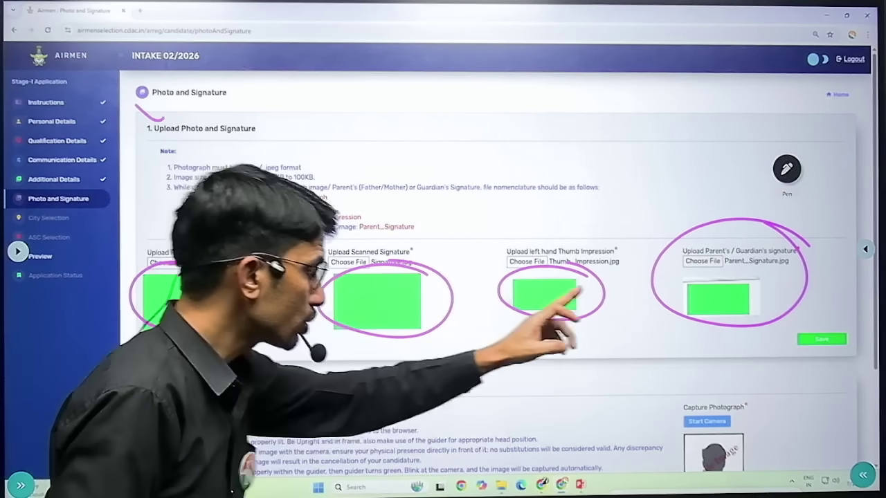
Circle the Capture Photograph area in the Capture Live Image section and draw a pointer line to it.
scroll(495, 277, down, 2)
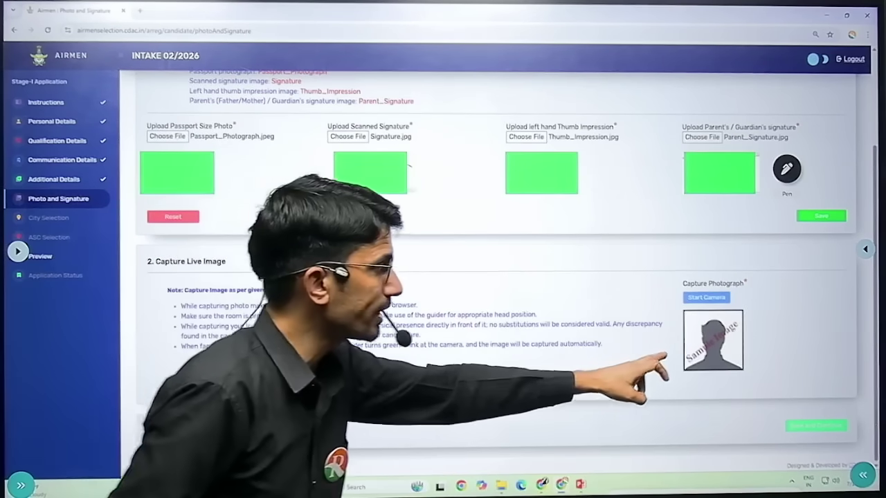
mouse_move(767, 270)
mouse_down()
mouse_move(707, 403)
mouse_move(727, 248)
mouse_up()
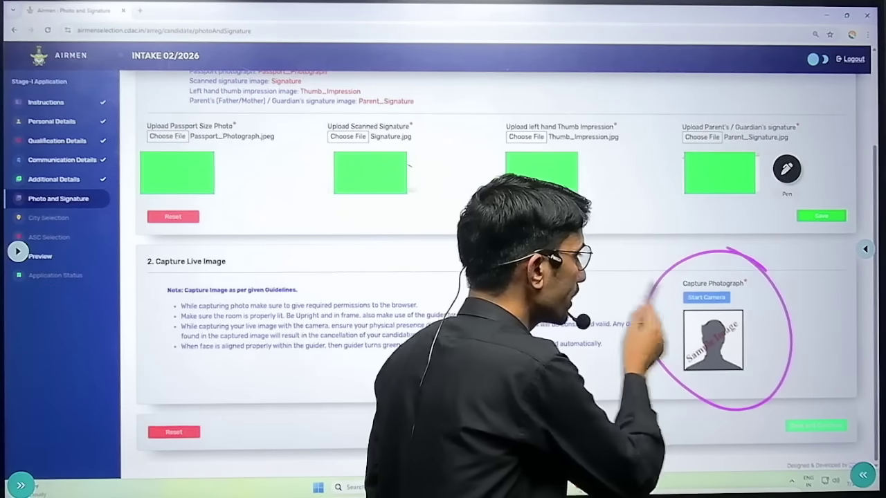
drag(679, 278, 588, 272)
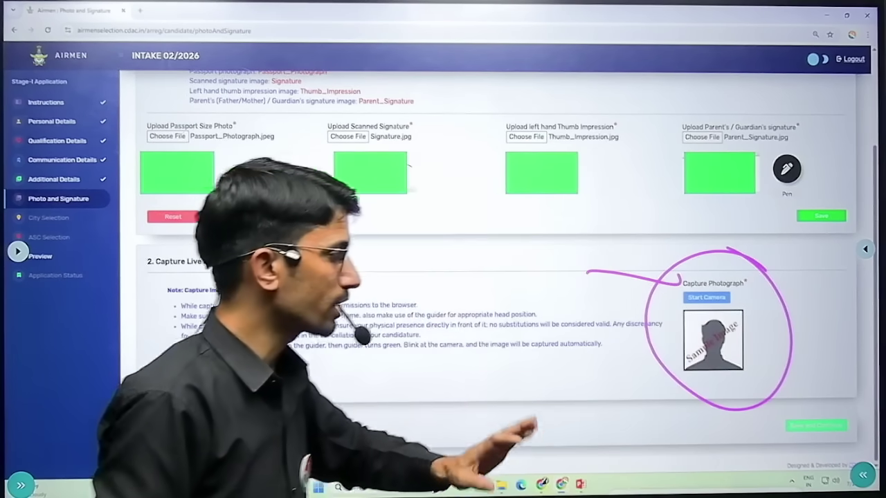
drag(231, 443, 258, 438)
drag(234, 472, 268, 464)
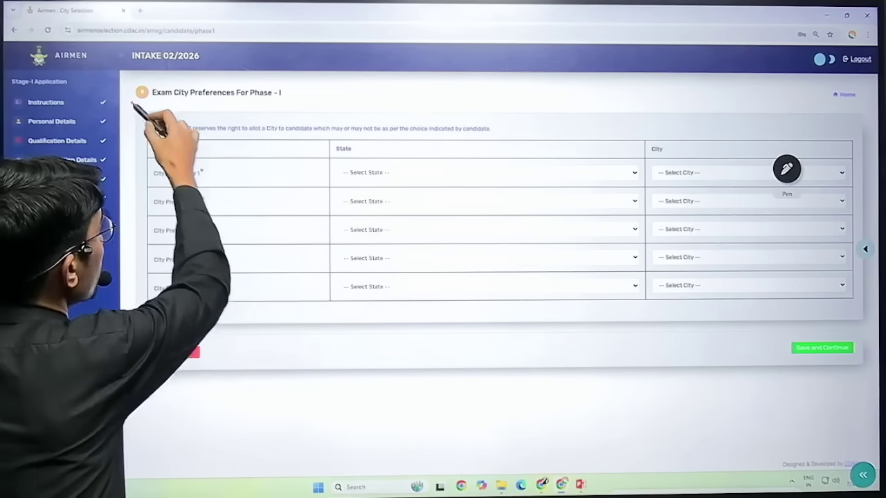
Tick the Exam City Preferences heading, circle Phase - I, and tick several State and City selections in the preference table.
drag(132, 104, 169, 112)
mouse_move(310, 90)
mouse_down()
mouse_move(280, 113)
mouse_move(250, 79)
mouse_up()
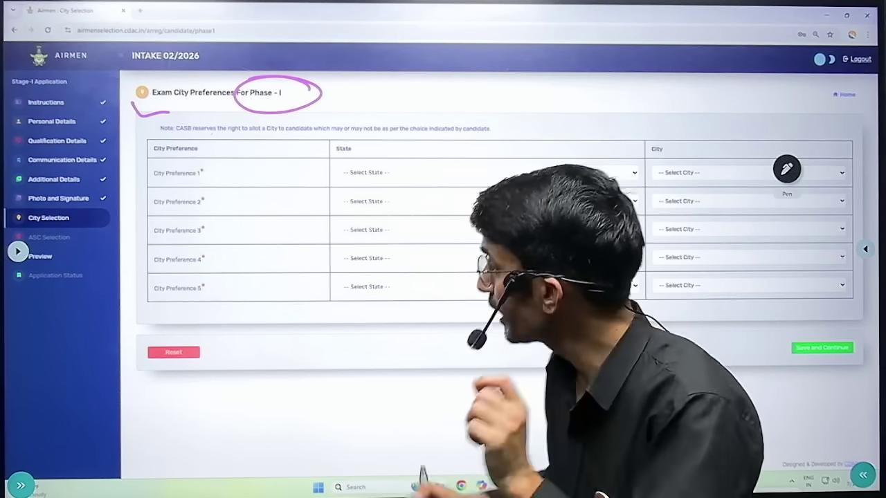
drag(364, 168, 418, 149)
drag(422, 209, 462, 180)
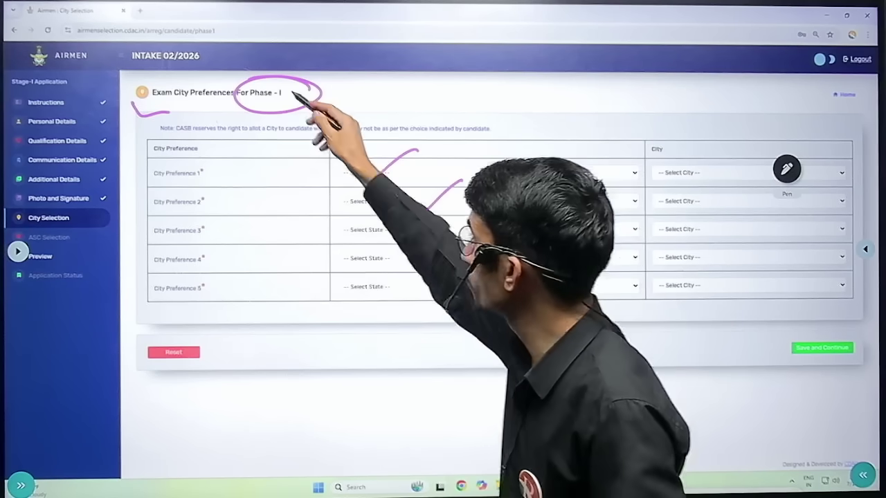
drag(626, 186, 682, 159)
drag(638, 255, 678, 228)
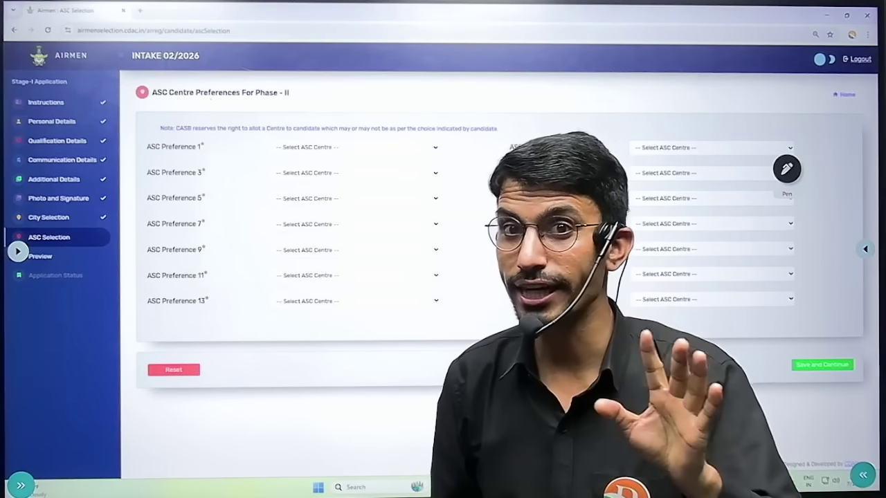
Circle Preferences For Phase - II in the ASC Centre heading and tick ASC Preference 1, 3 and 5.
mouse_move(320, 80)
mouse_down()
mouse_move(320, 97)
mouse_move(236, 84)
mouse_up()
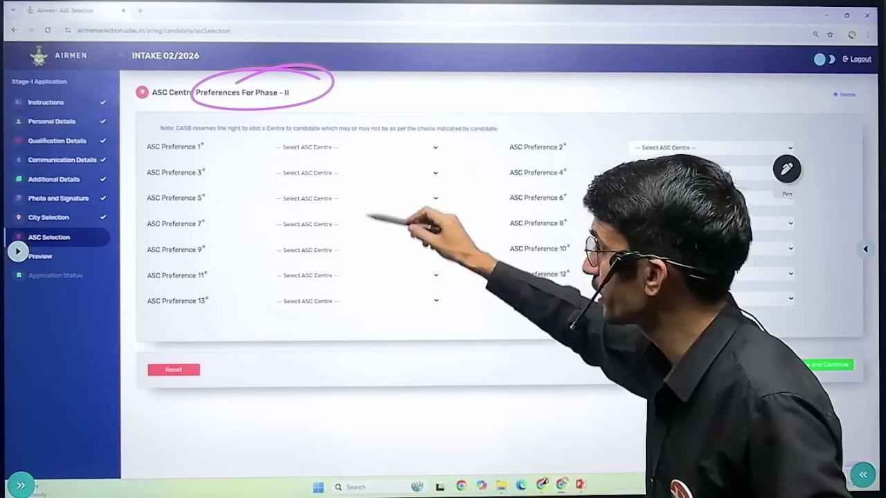
drag(201, 150, 243, 127)
drag(206, 171, 254, 147)
drag(204, 197, 248, 171)
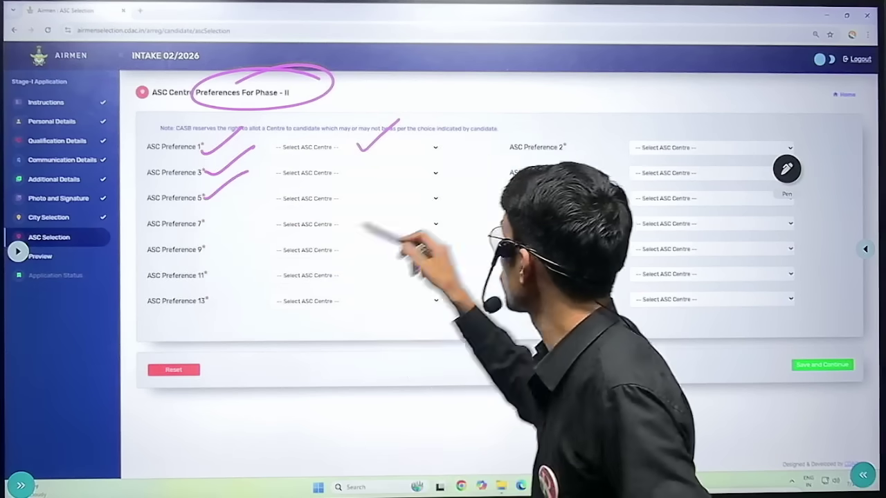
Tick ASC Preference 2, 4 and 6, the Phase - II heading, and Save and Continue.
drag(499, 156, 565, 128)
drag(547, 180, 576, 165)
drag(559, 202, 566, 195)
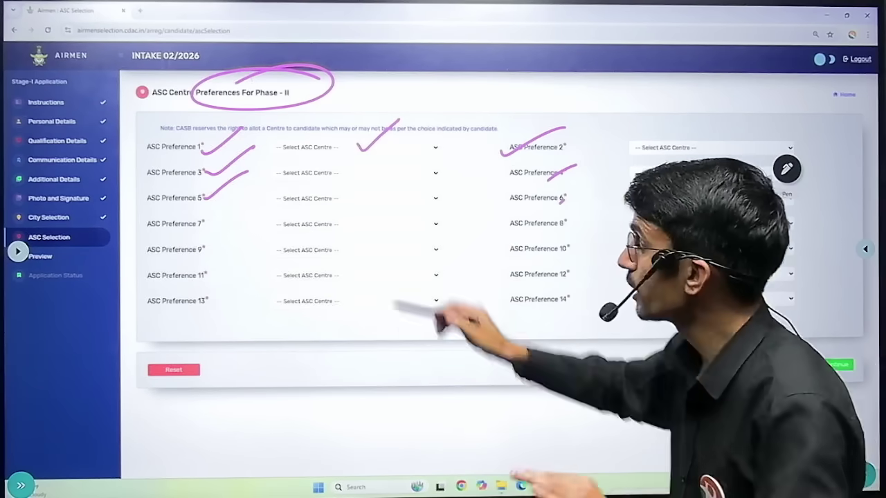
drag(296, 97, 335, 71)
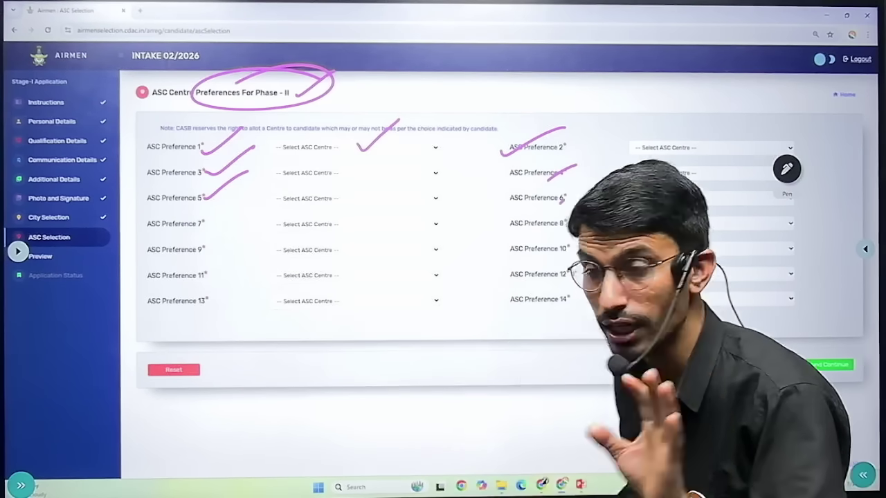
drag(761, 370, 820, 338)
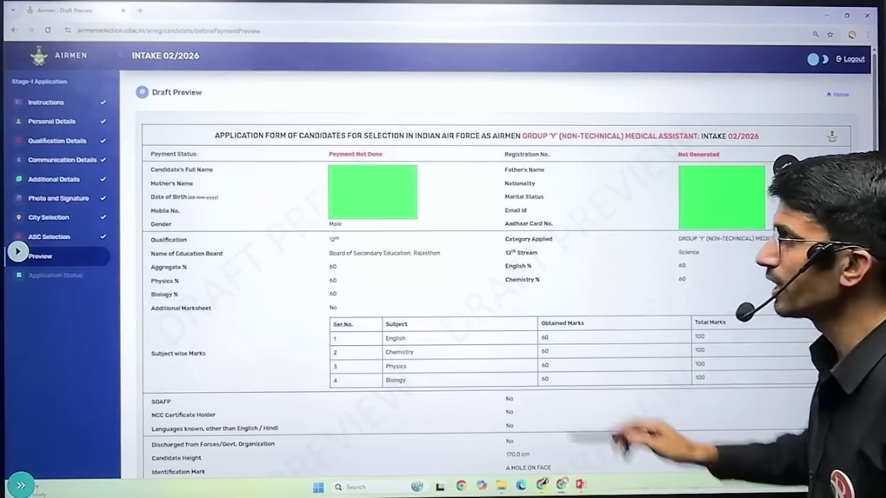
Circle the Draft Preview heading and tick the candidate's personal details and further entries of the draft application.
drag(235, 72, 207, 68)
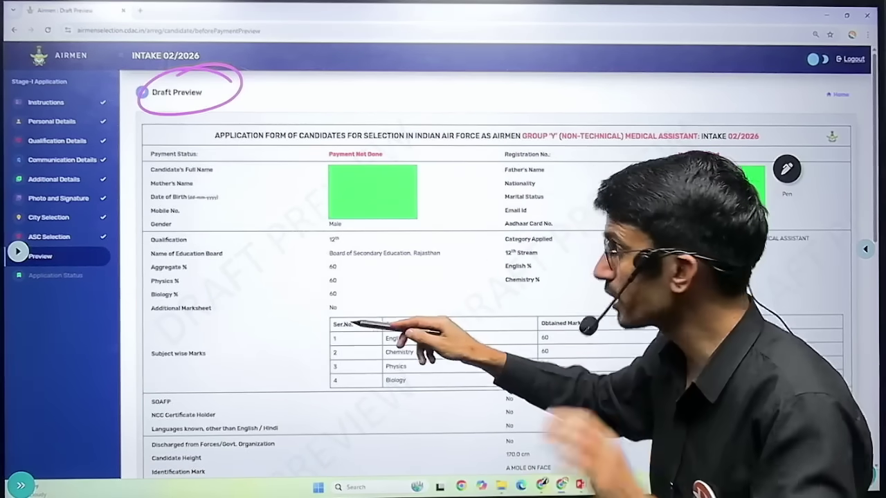
drag(232, 168, 262, 151)
drag(218, 195, 252, 166)
mouse_move(192, 216)
mouse_down()
mouse_move(237, 183)
mouse_move(250, 196)
mouse_up()
drag(379, 395, 397, 379)
drag(526, 255, 574, 227)
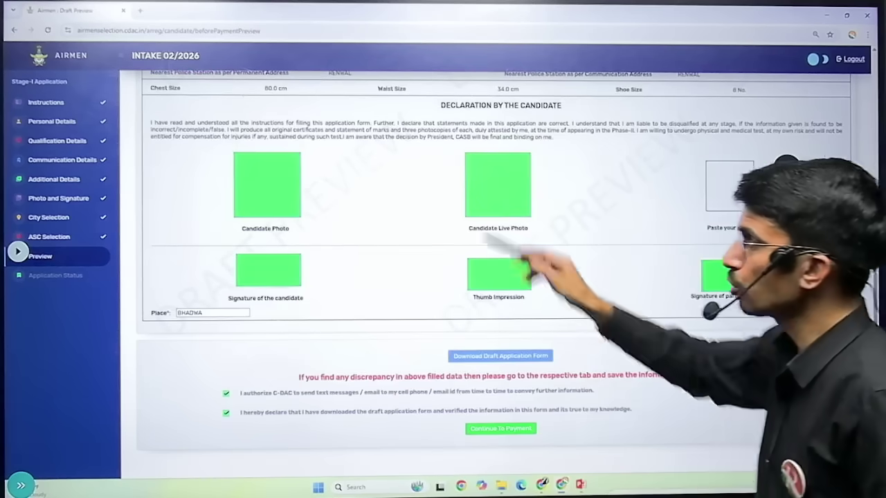
Tick the candidate photo, live photo, pasted photo, parent's signature, thumb impression and candidate's signature in the declaration.
drag(308, 209, 366, 177)
drag(503, 240, 559, 212)
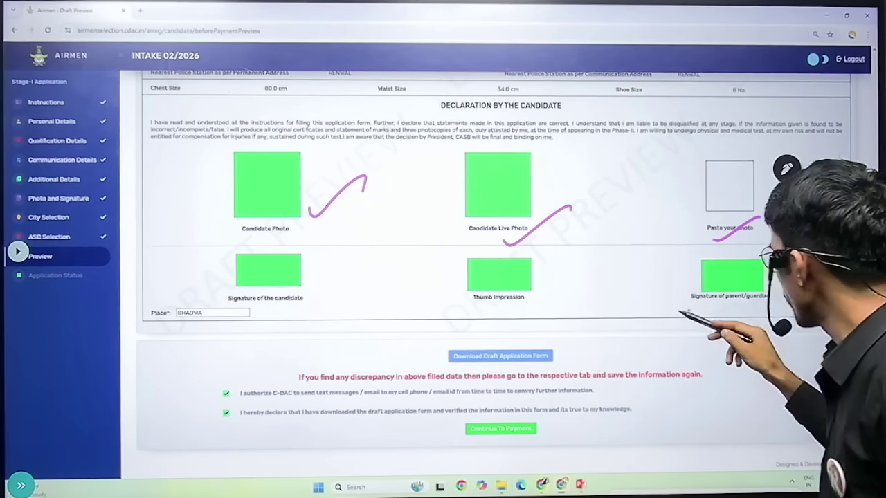
drag(473, 313, 520, 285)
drag(275, 308, 319, 279)
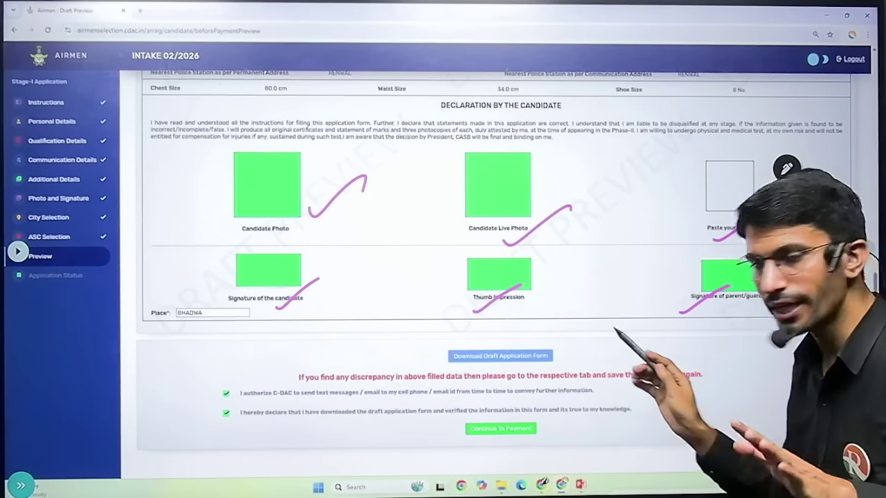
Circle and tick Download Draft Application Form, and mark Continue To Payment and the lower part of the Confirm Details dialog.
mouse_move(547, 322)
mouse_down()
mouse_move(580, 337)
mouse_move(593, 305)
mouse_up()
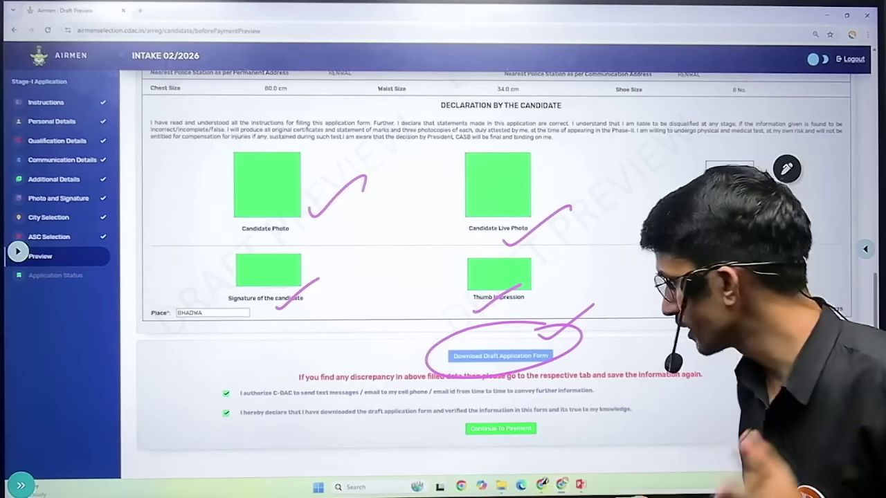
drag(467, 405, 534, 398)
drag(450, 447, 578, 366)
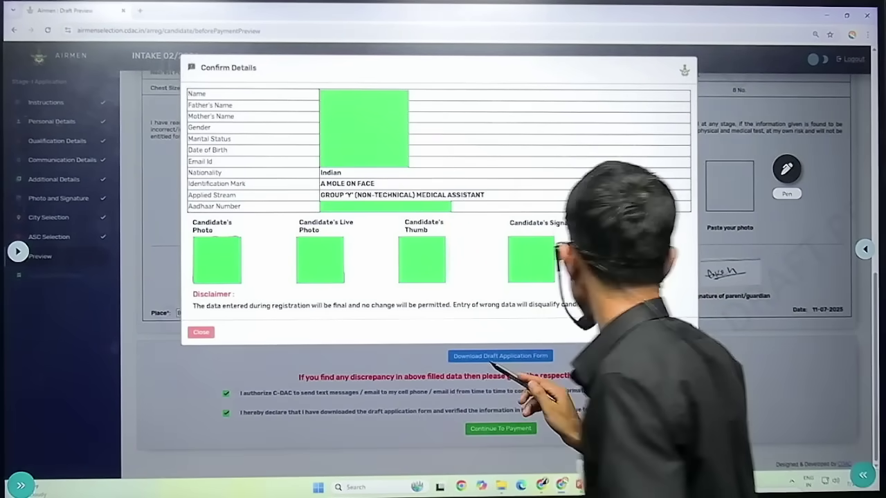
drag(656, 296, 720, 354)
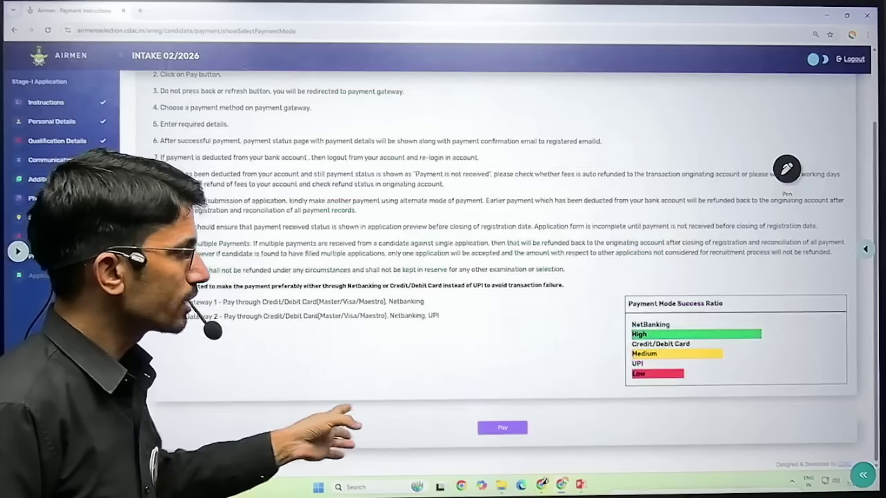
Circle Pay on the payment instructions page, and circle and tick the Pay ₹ 649.00 amount in the BillDesk dialog.
drag(505, 391, 484, 396)
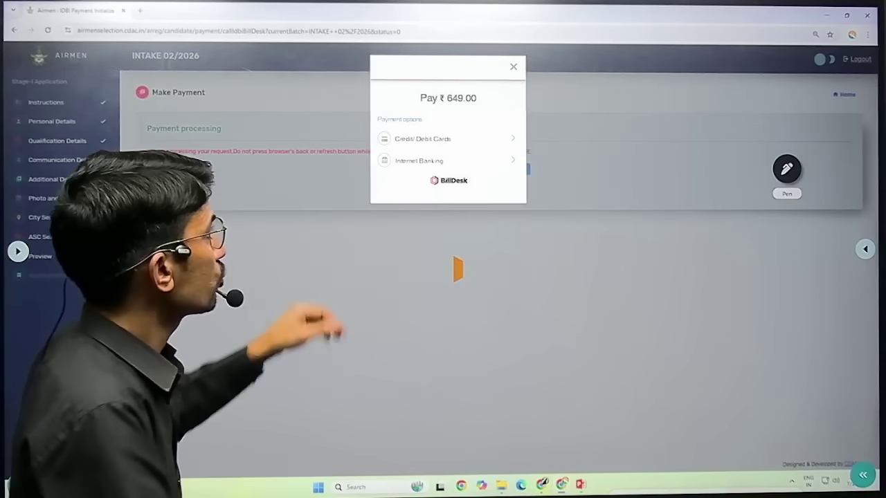
mouse_move(478, 81)
mouse_down()
mouse_move(467, 123)
mouse_move(428, 79)
mouse_up()
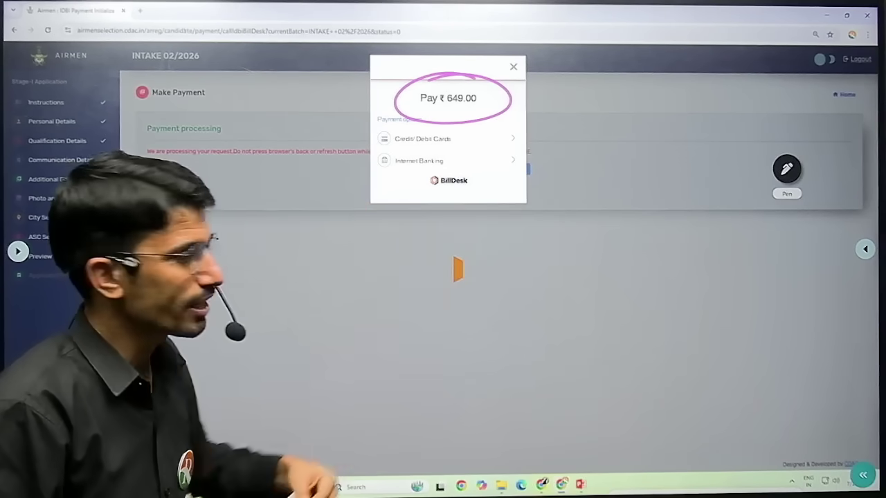
drag(356, 116, 435, 83)
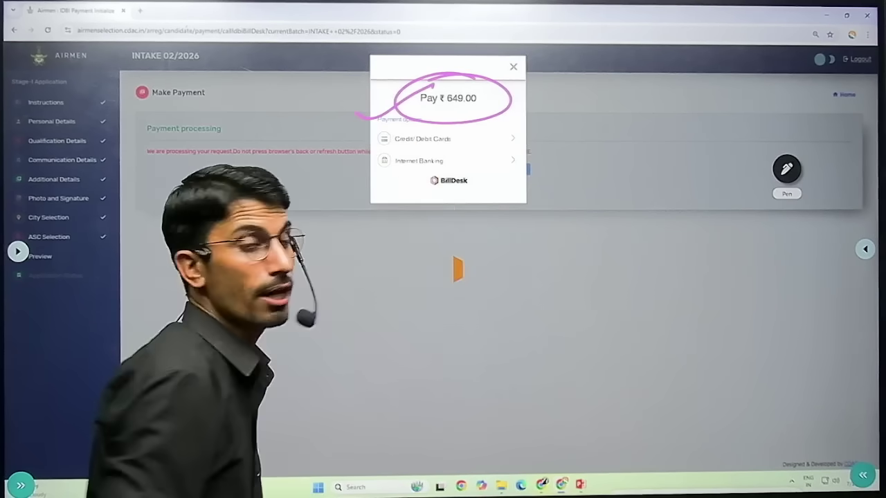